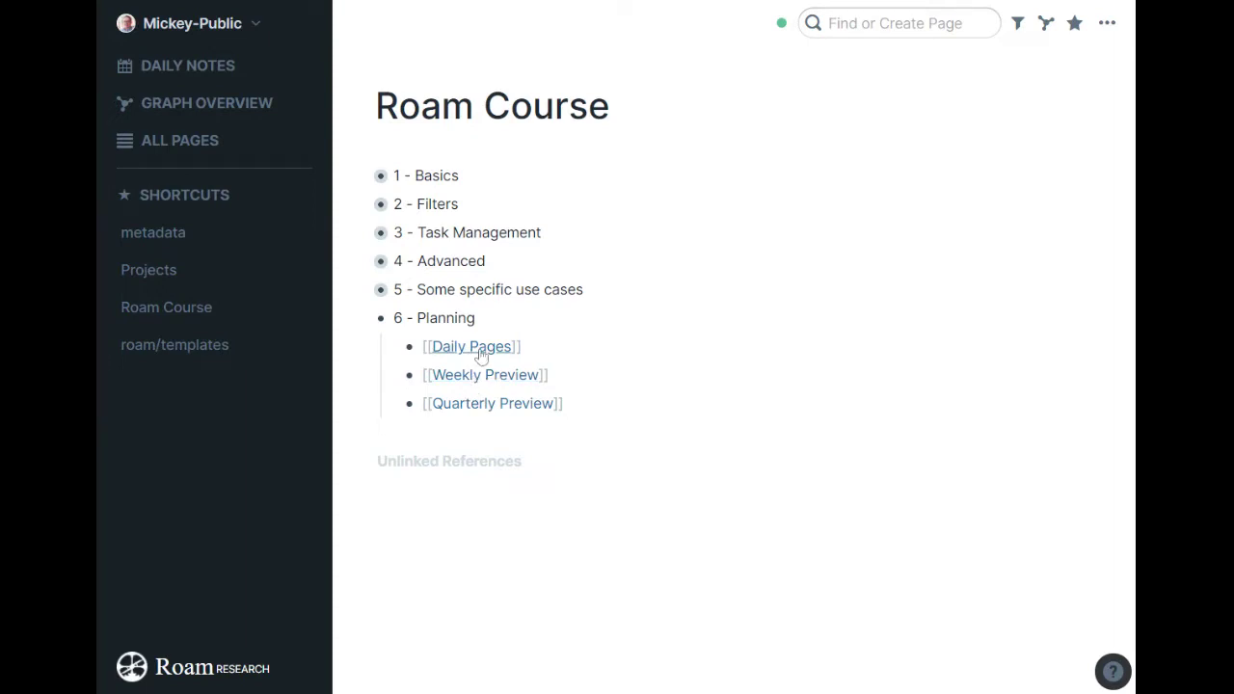
Step: On the Daily Pages page, add the top-level entries "09:00 Meet with" plus a link to the person's page, and "10:30 Drive my daughter to dance"
{"action": "left_click", "coordinate": [481, 349]}
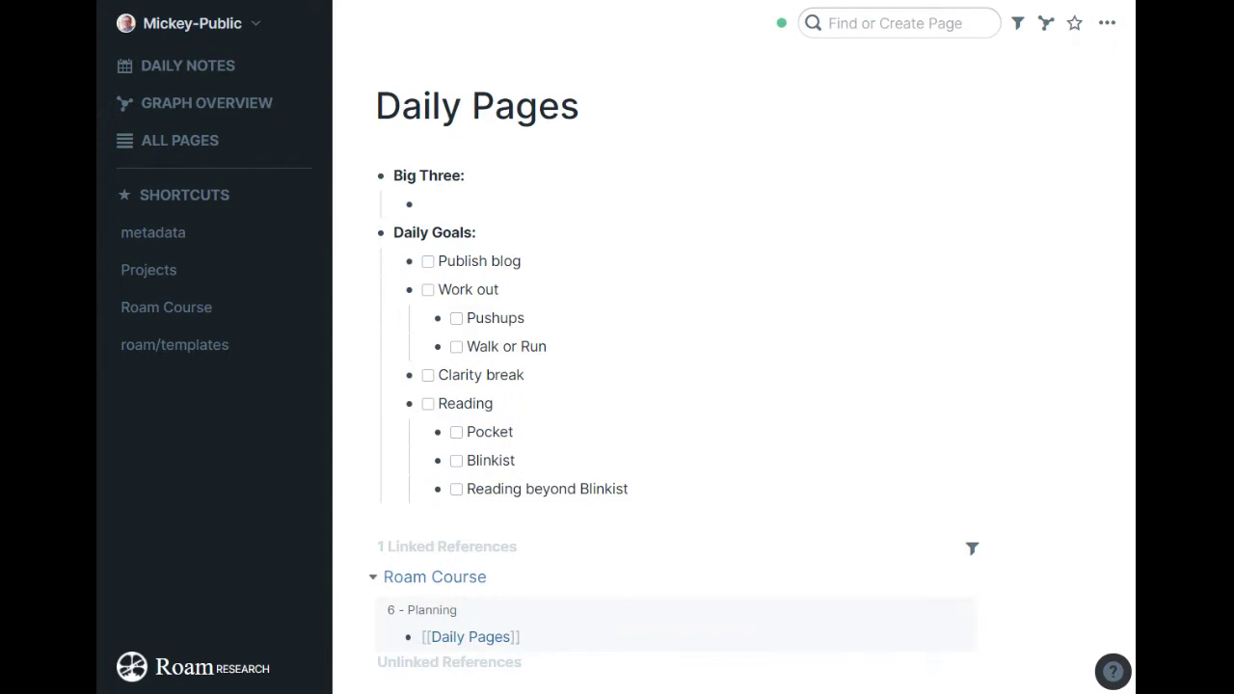
{"action": "left_click", "coordinate": [675, 489]}
{"action": "key", "text": "Return"}
{"action": "key", "text": "shift+Tab"}
{"action": "key", "text": "shift+Tab"}
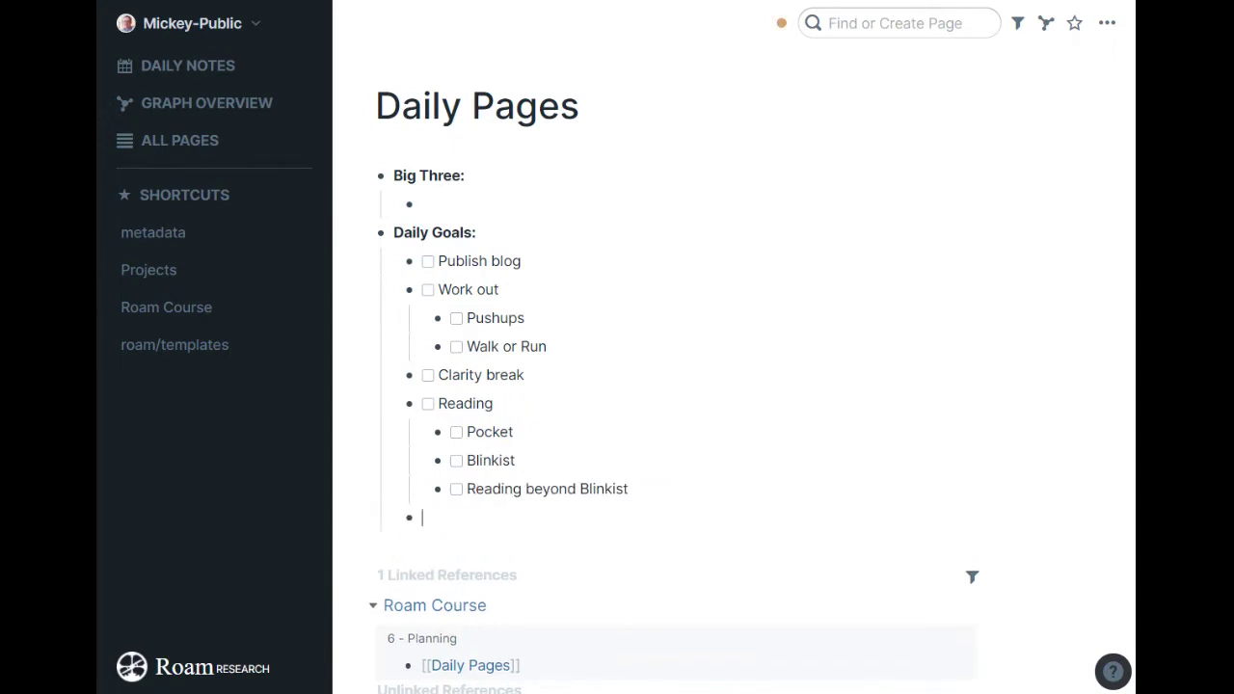
{"action": "type", "text": "09:00 Meet"}
{"action": "type", "text": " with [[Ali"}
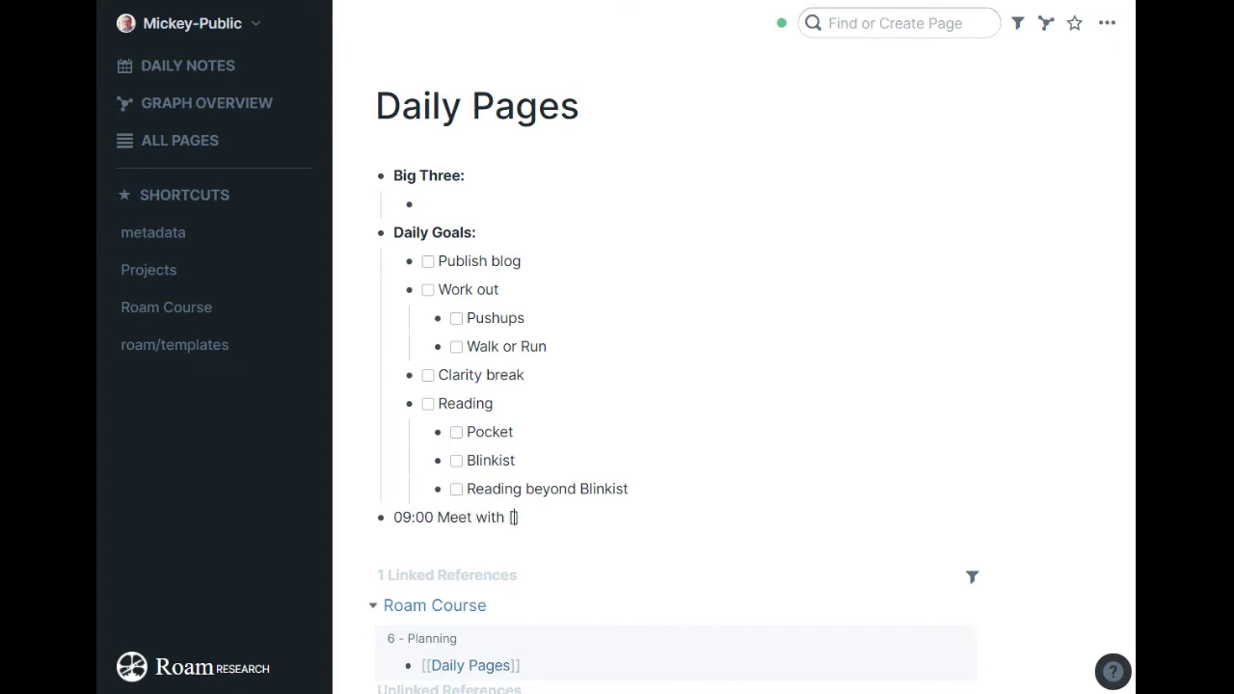
{"action": "type", "text": "]]"}
{"action": "key", "text": "Return"}
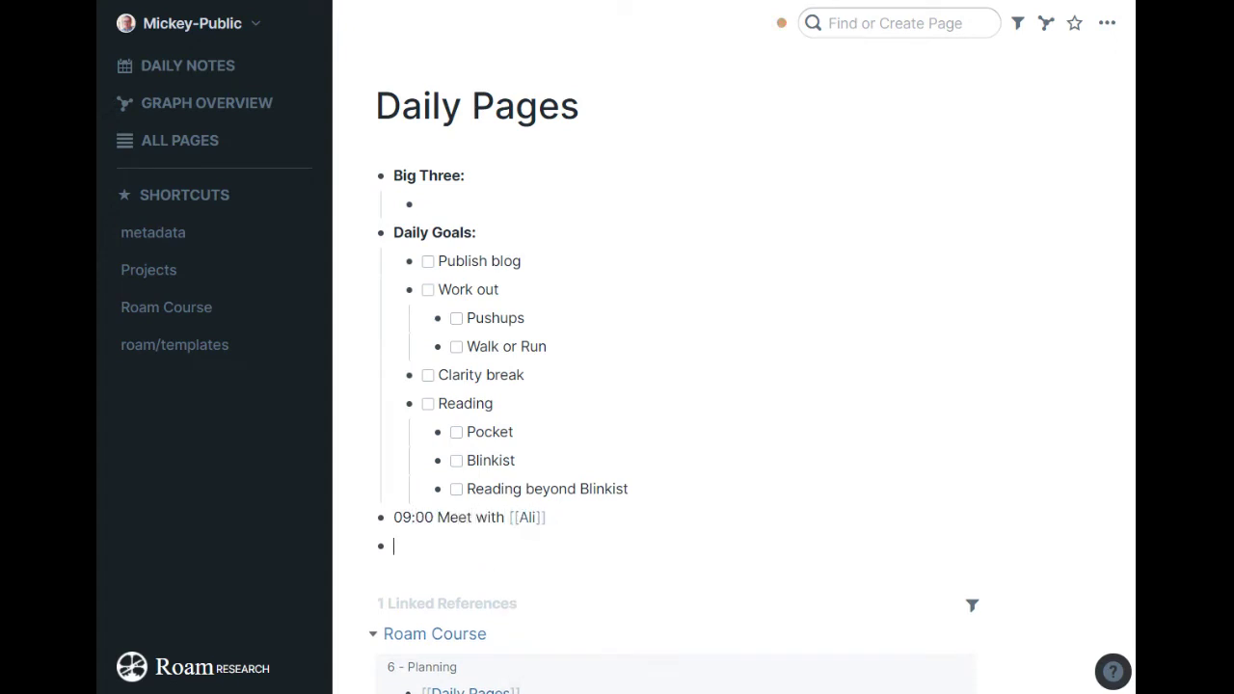
{"action": "type", "text": "10:30 Drive my daughter to dance"}
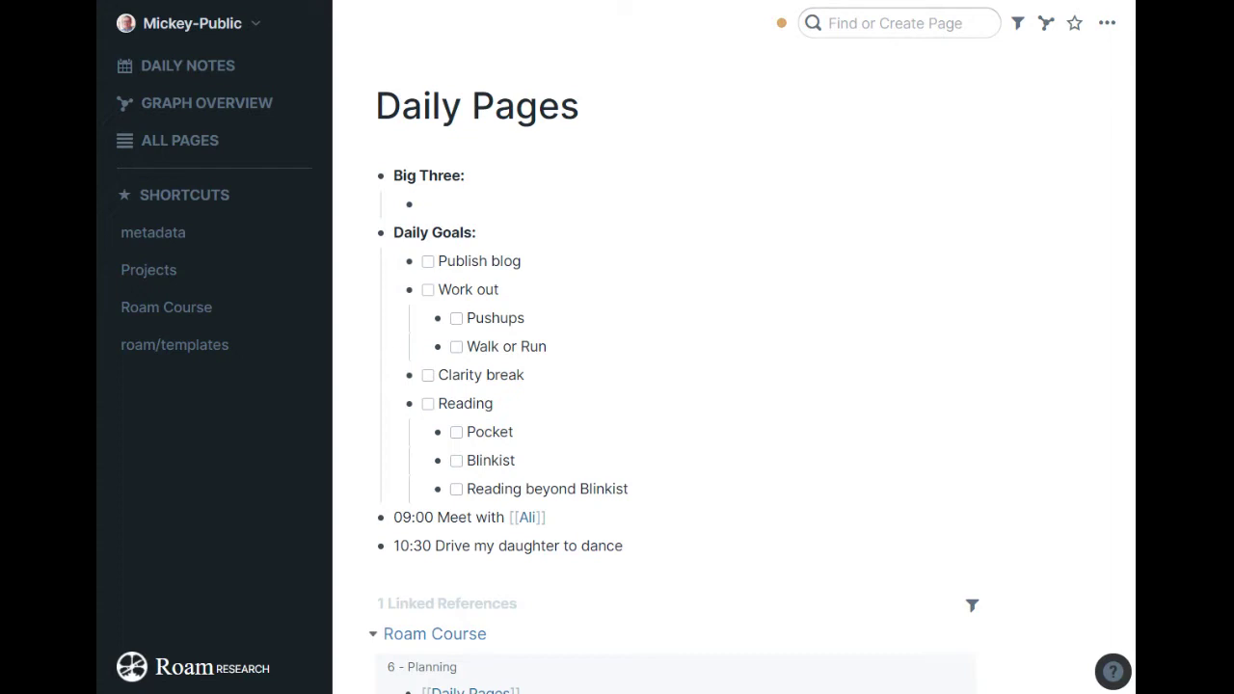
Step: Insert a "09:45 … called" entry between the 09:00 and 10:30 entries, linking the caller's page after the time
{"action": "scroll", "coordinate": [399, 259], "scroll_direction": "down", "scroll_amount": 1}
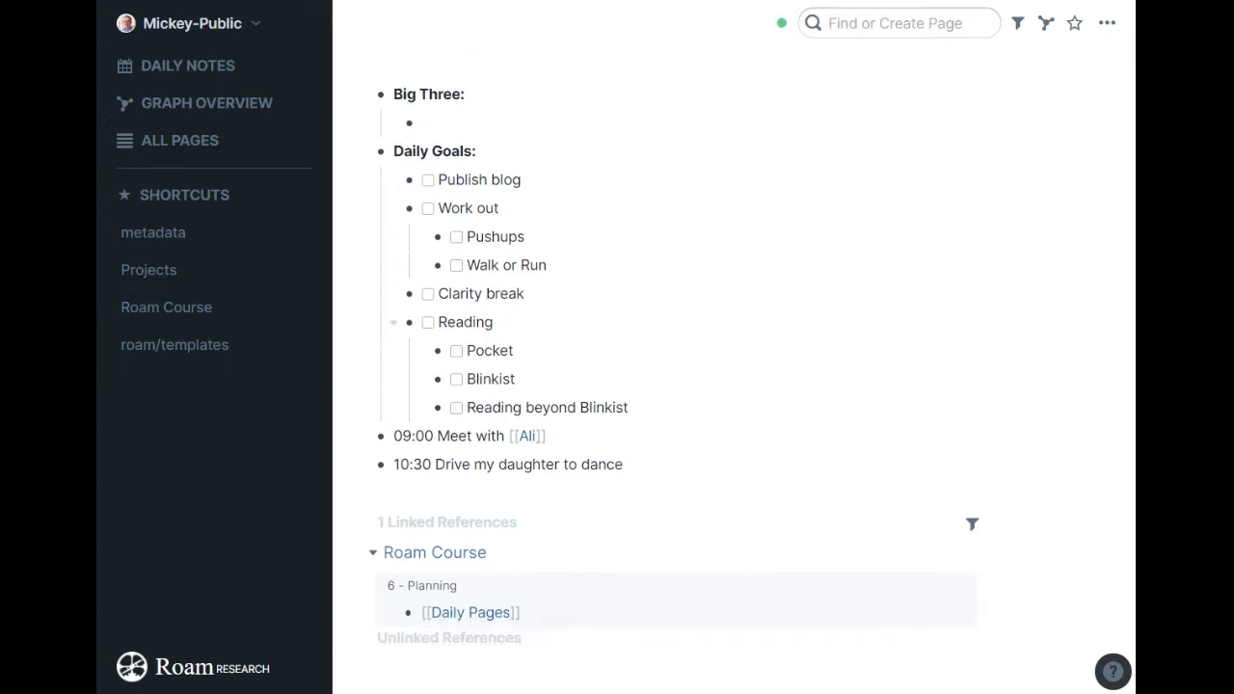
{"action": "left_click", "coordinate": [547, 435]}
{"action": "key", "text": "Return"}
{"action": "type", "text": "09:45"}
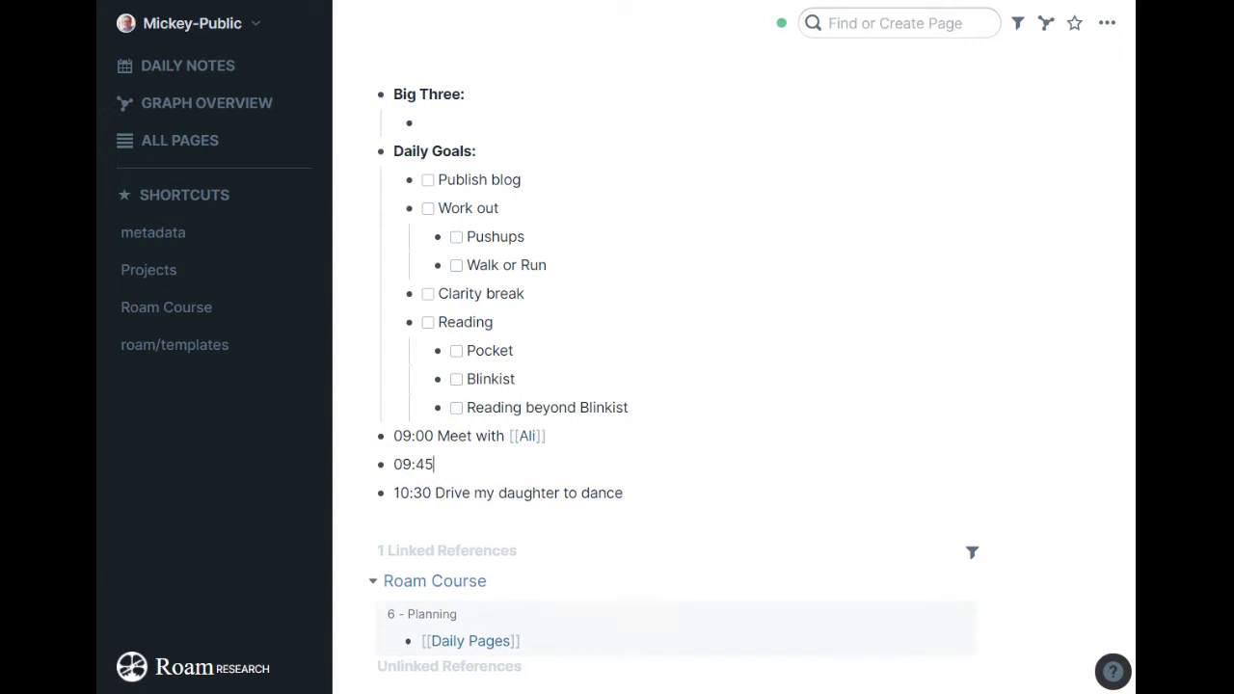
{"action": "type", "text": " [[Joe"}
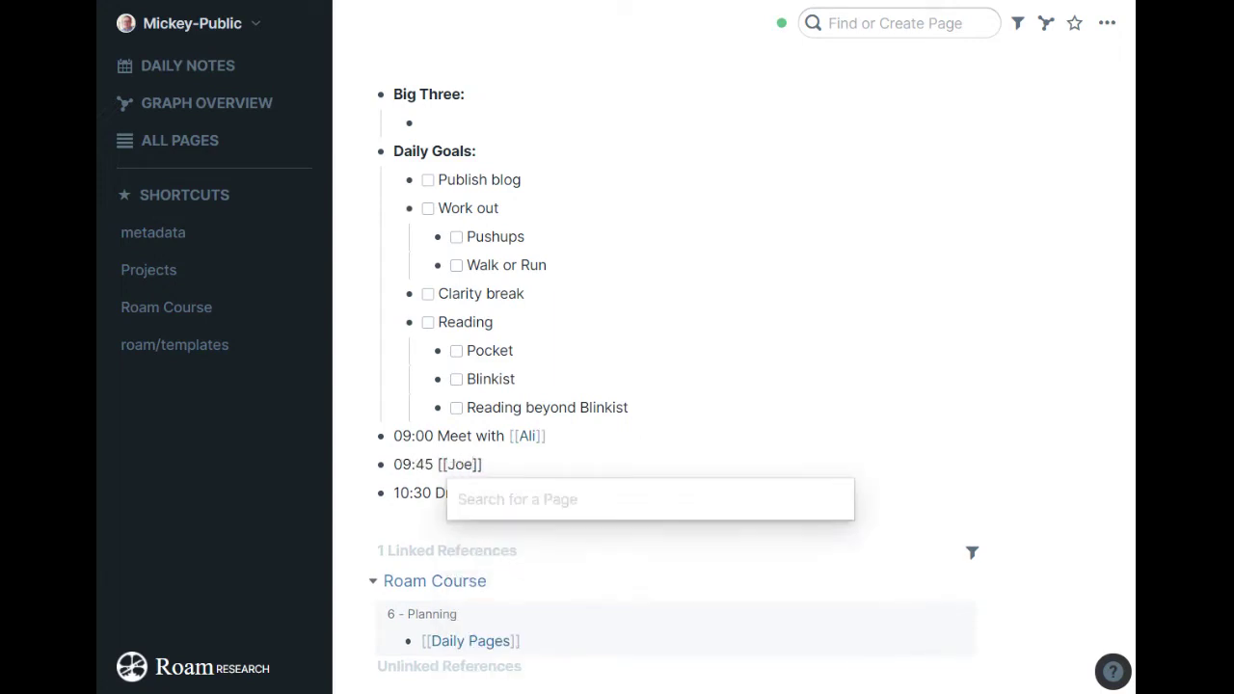
{"action": "type", "text": "]] called"}
Step: Nest "Asked for help" and the to-do "Send him that plan" under the 09:45 call entry
{"action": "key", "text": "Return"}
{"action": "key", "text": "Tab"}
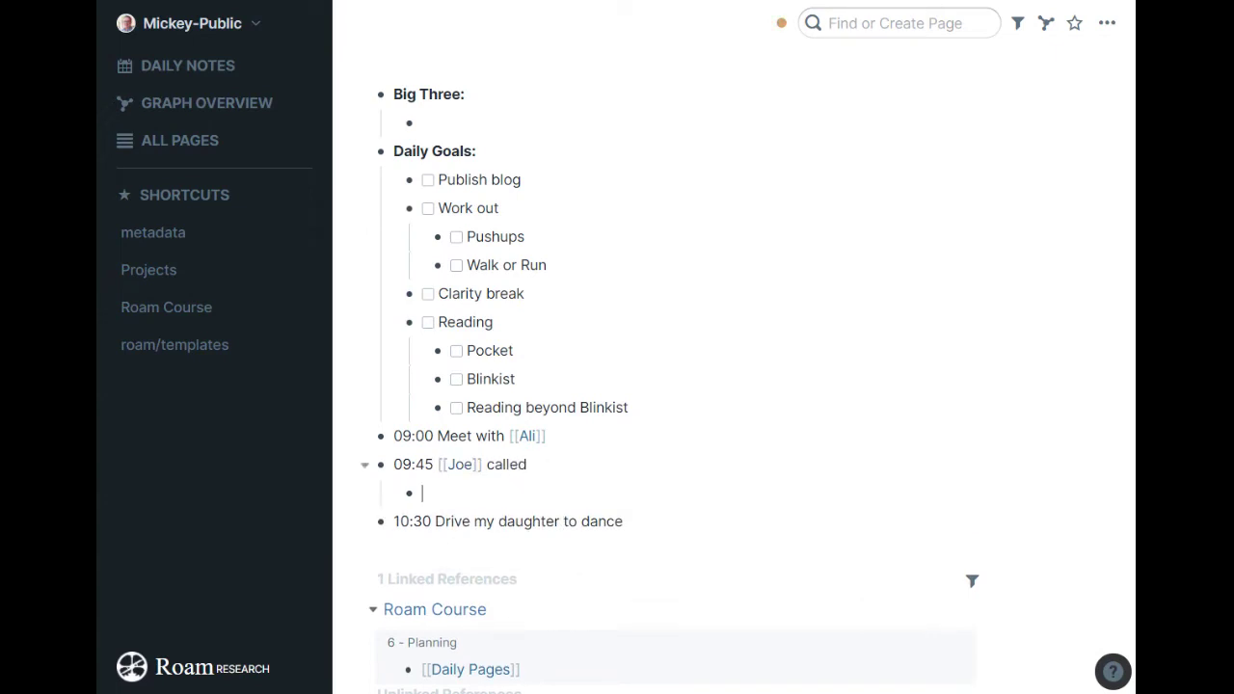
{"action": "type", "text": "Asked for help"}
{"action": "key", "text": "Return"}
{"action": "type", "text": "Sen"}
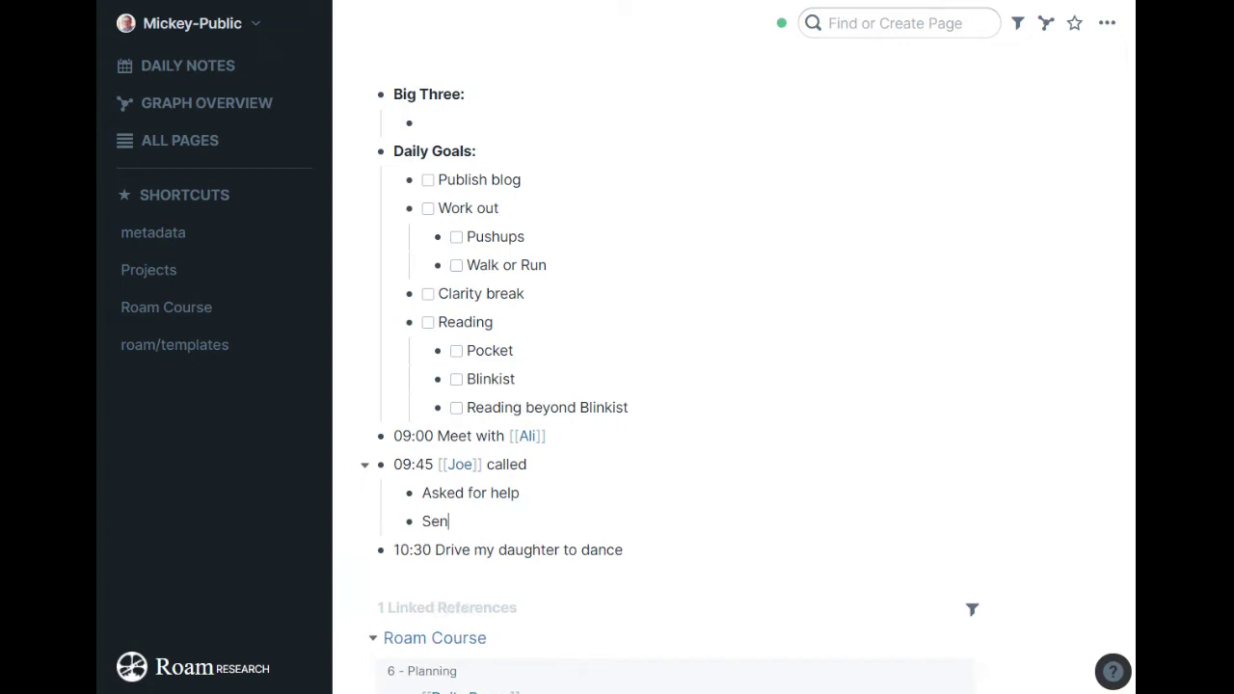
{"action": "type", "text": "d him that plan"}
{"action": "key", "text": "ctrl+Return"}
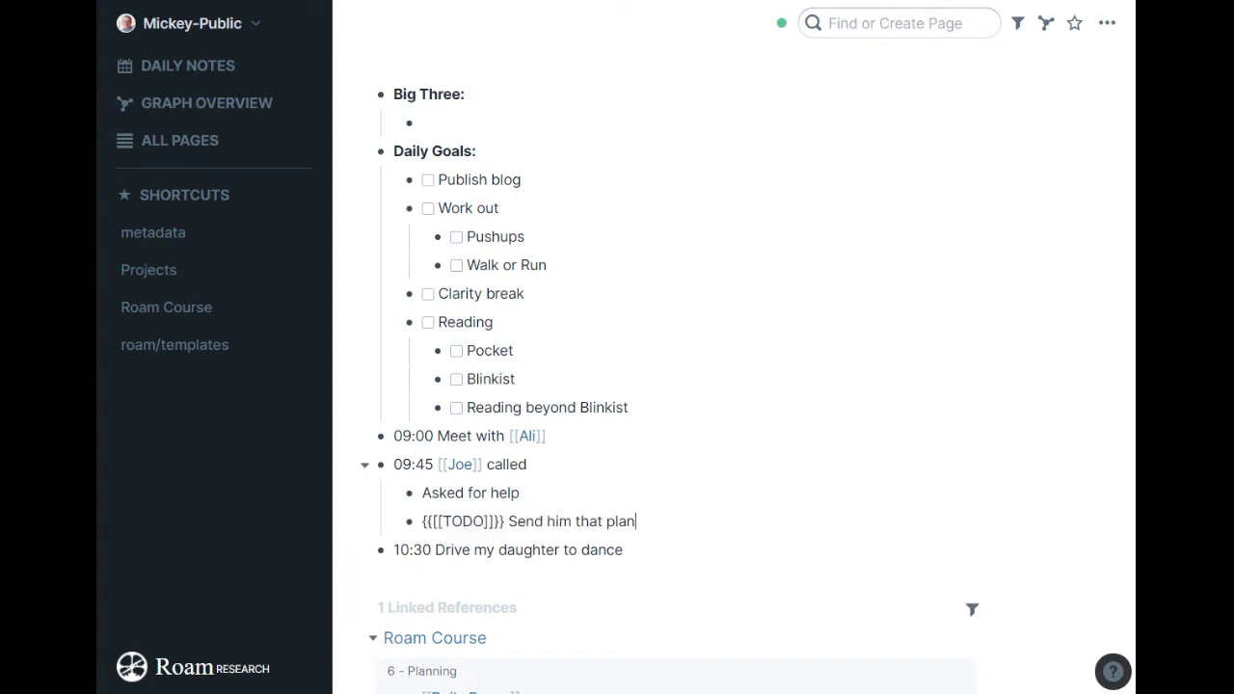
Step: Nest "Published [[That Blog]]" under the Publish blog goal and mark that goal done
{"action": "left_click", "coordinate": [547, 436]}
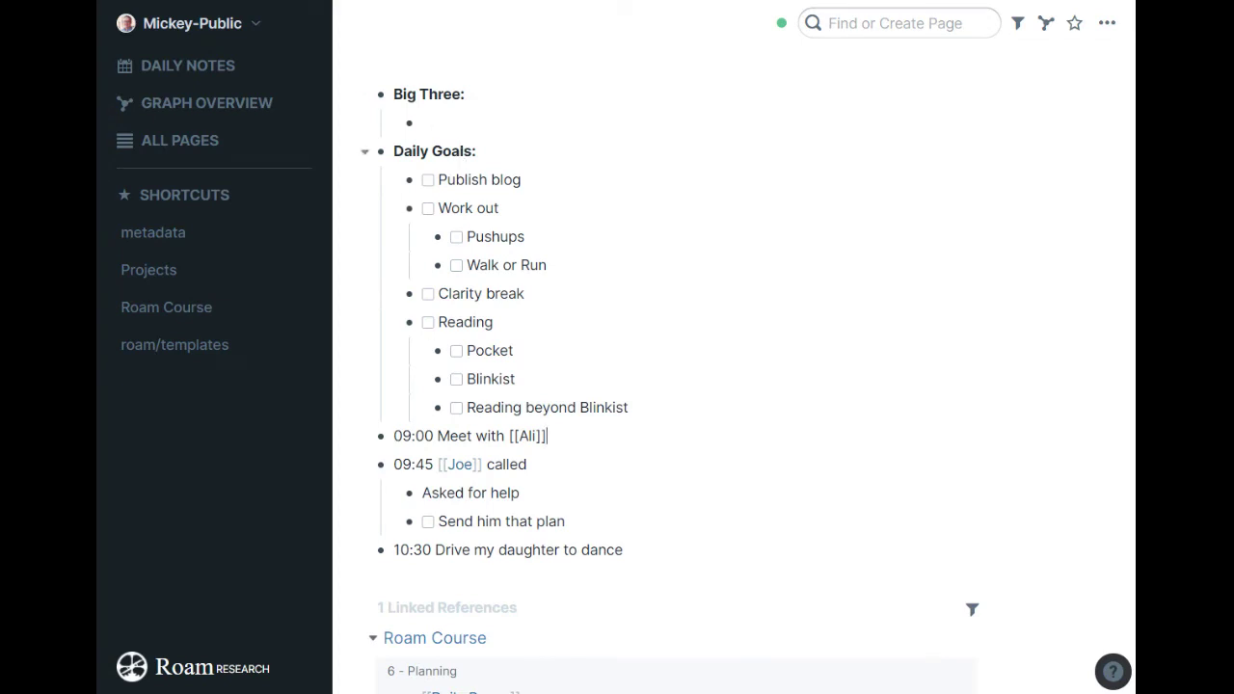
{"action": "left_click", "coordinate": [424, 124]}
{"action": "left_click", "coordinate": [590, 181]}
{"action": "key", "text": "Return"}
{"action": "key", "text": "Tab"}
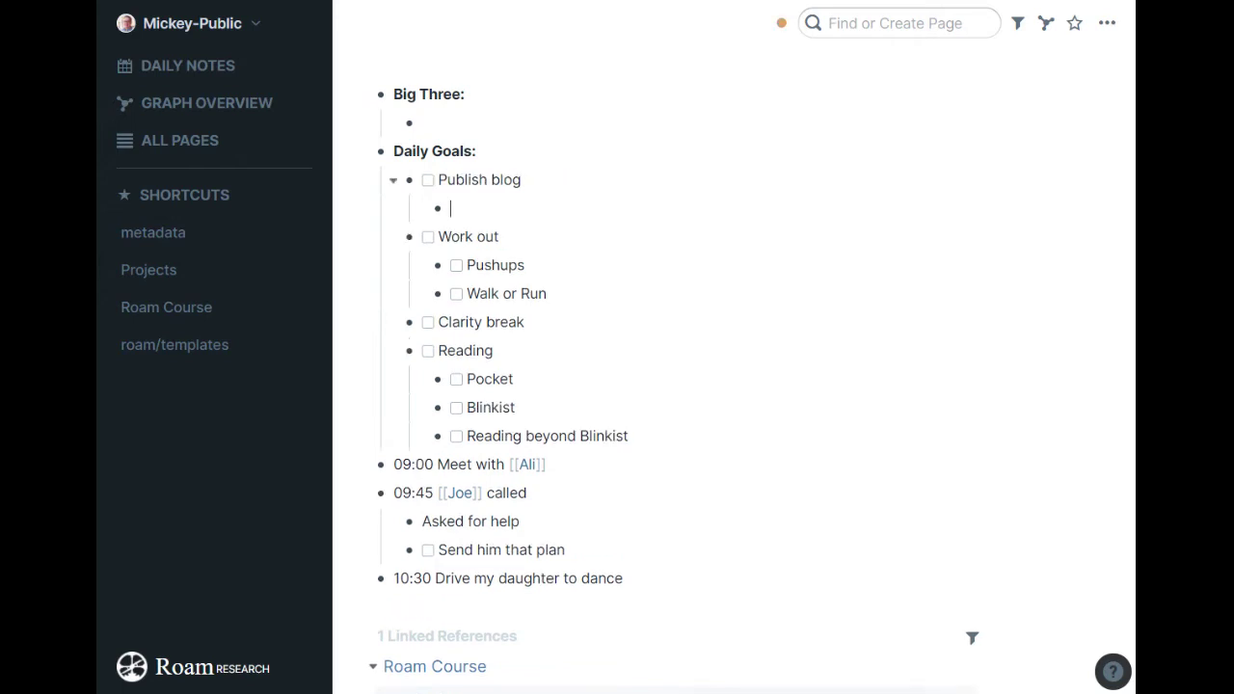
{"action": "type", "text": "Published [[That Blog"}
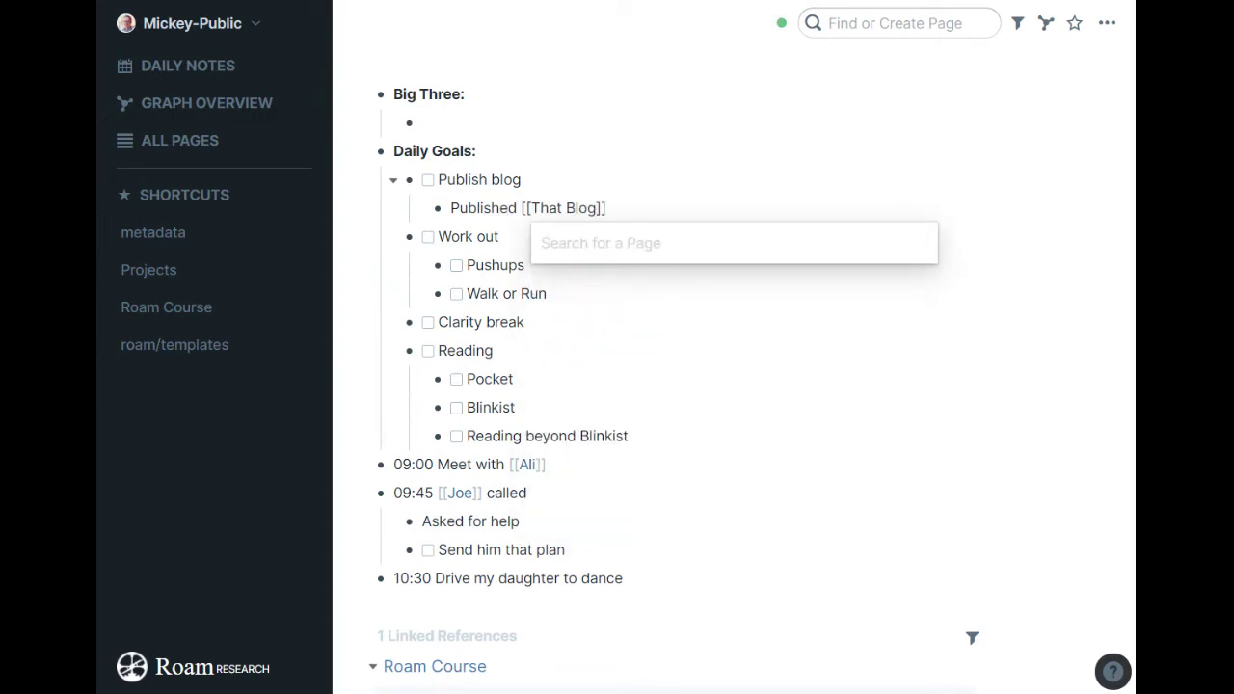
{"action": "left_click", "coordinate": [590, 180]}
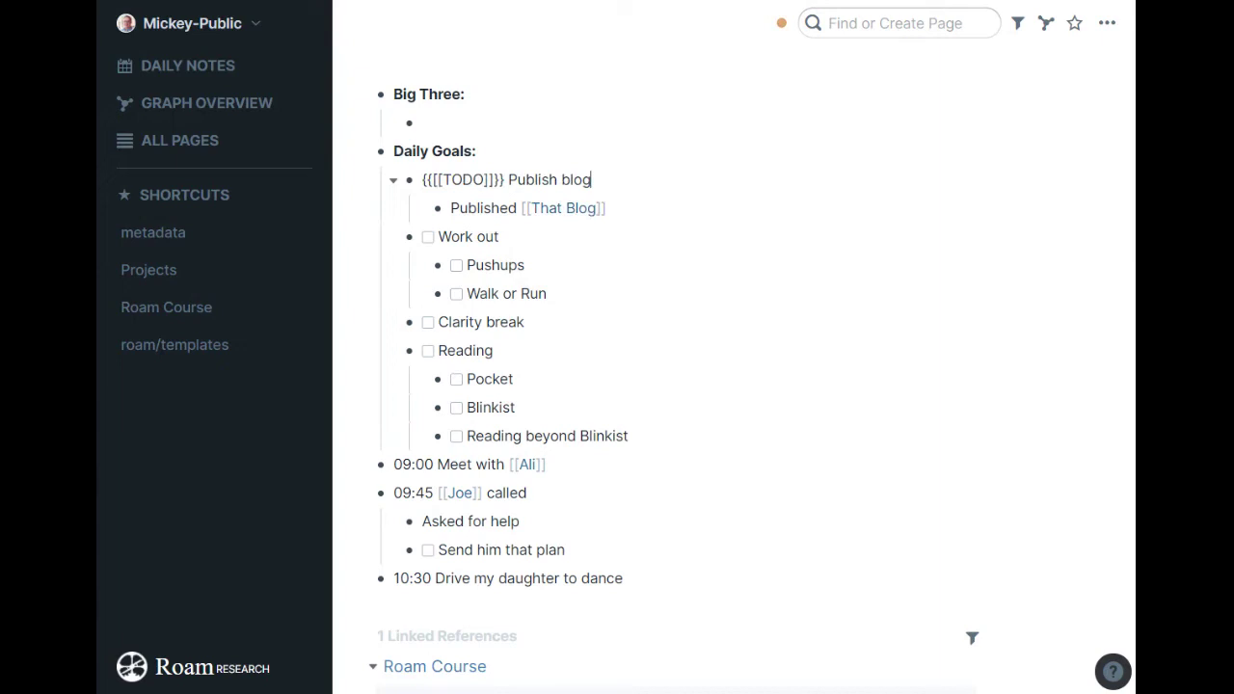
{"action": "left_click", "coordinate": [617, 293]}
{"action": "left_click", "coordinate": [427, 181]}
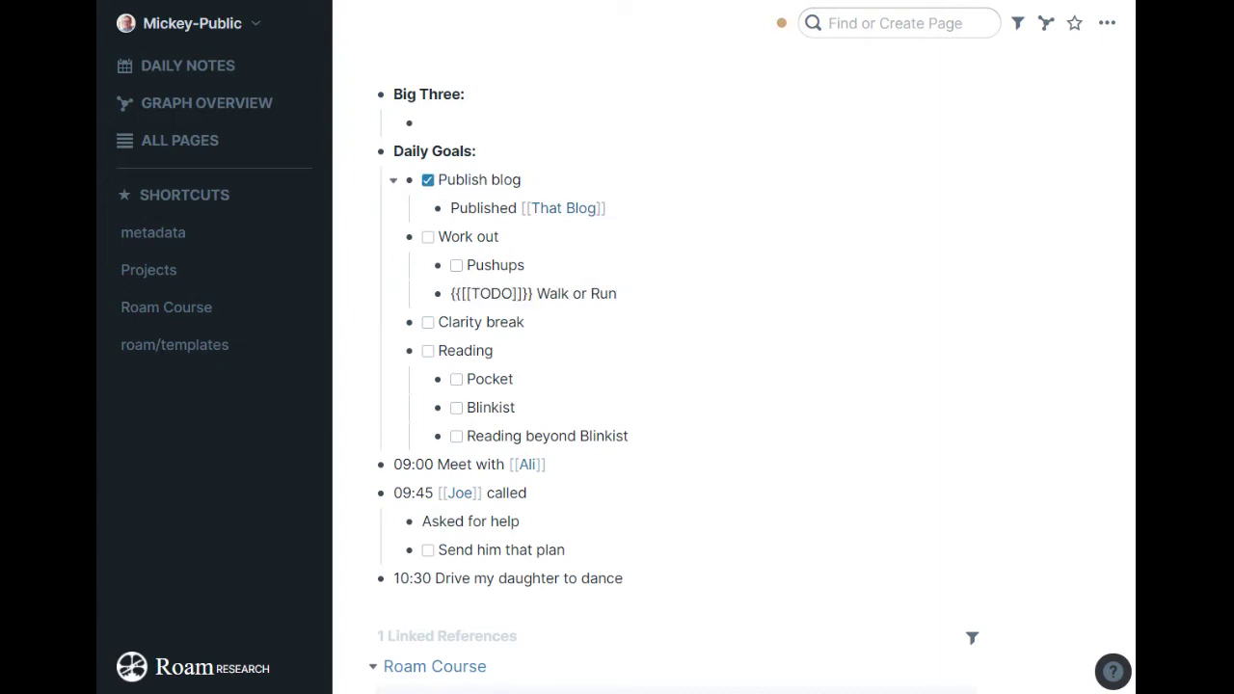
Step: Mark Walk or Run, Pushups, Work out and Clarity break as done, collapsing the Work out goal
{"action": "left_click", "coordinate": [617, 550]}
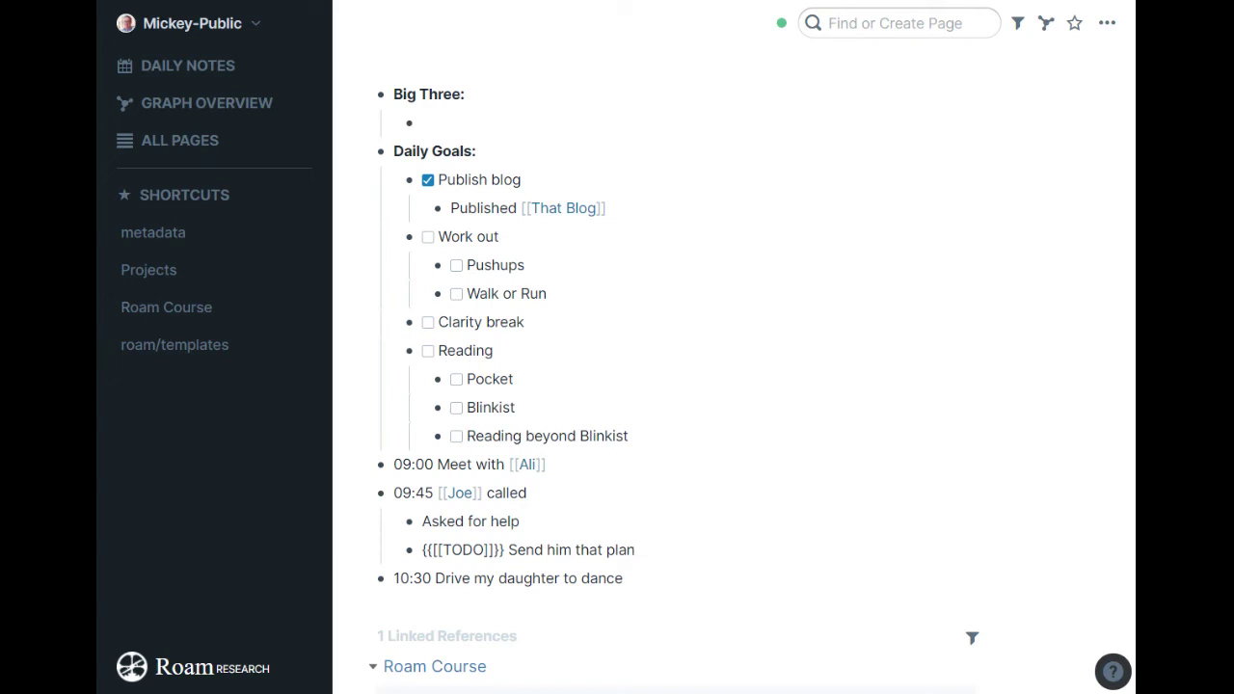
{"action": "left_click", "coordinate": [456, 294]}
{"action": "left_click", "coordinate": [456, 266]}
{"action": "left_click", "coordinate": [427, 237]}
{"action": "left_click", "coordinate": [393, 237]}
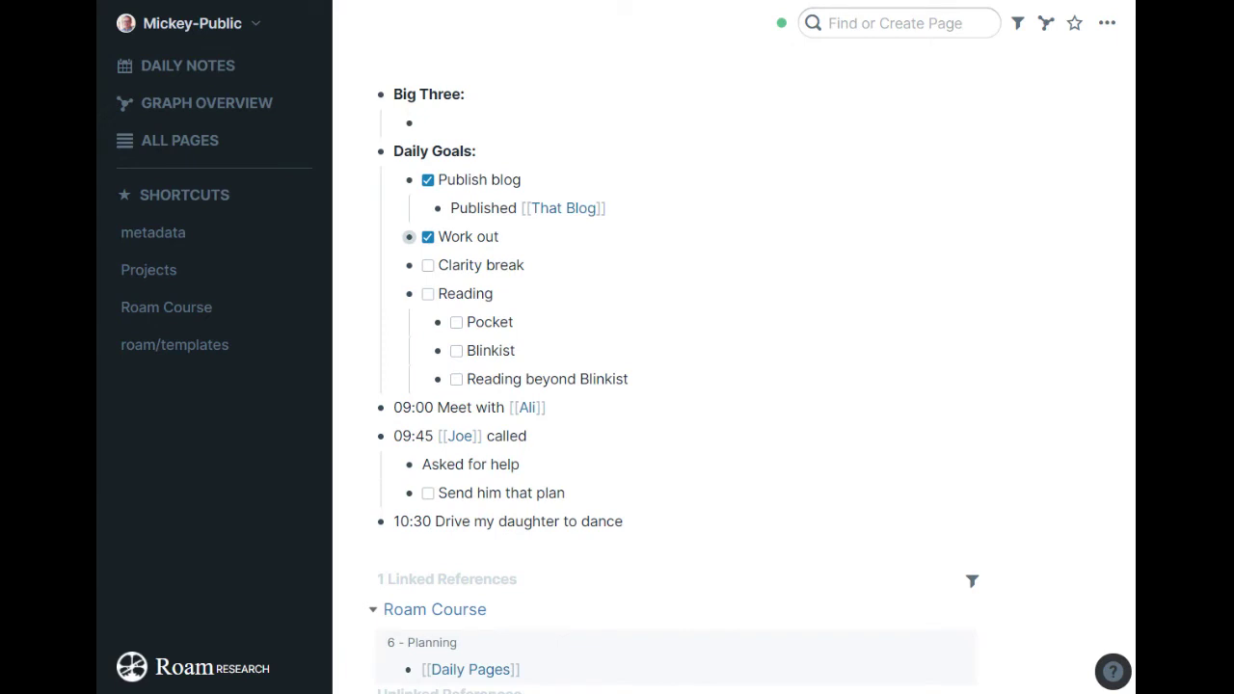
{"action": "left_click", "coordinate": [427, 265]}
Step: Nest "Read [[That Article]]" under the Pocket to-do in the Reading goal
{"action": "left_click", "coordinate": [583, 322]}
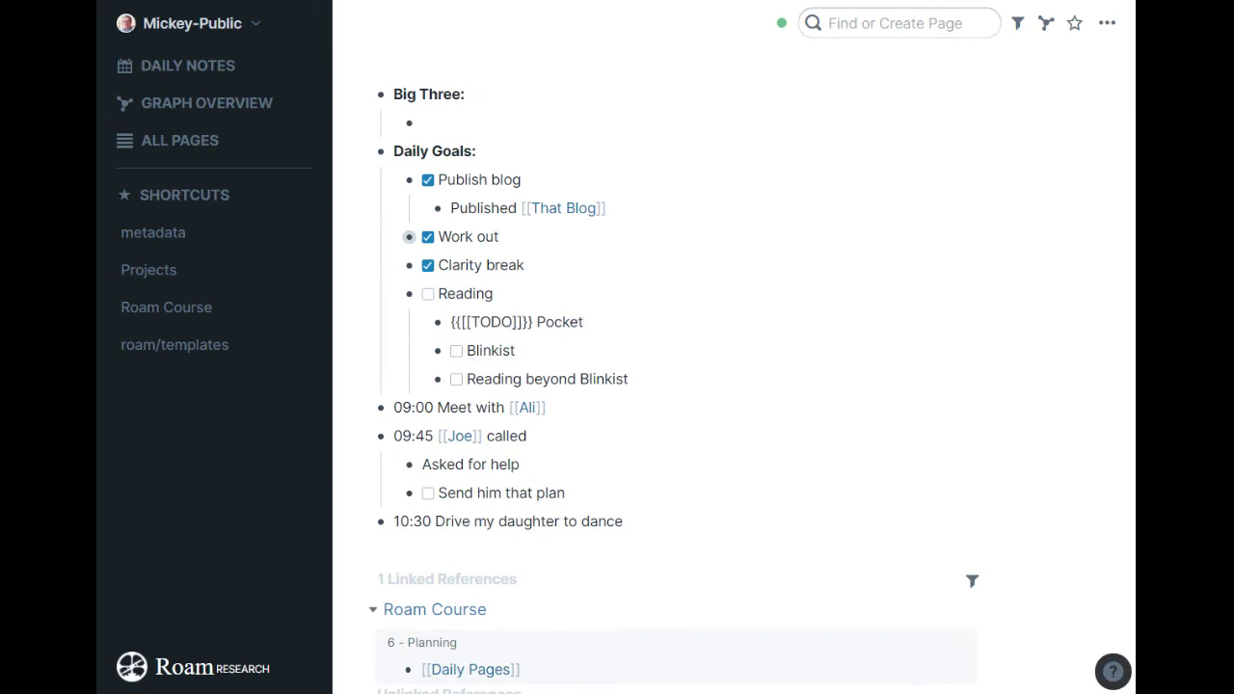
{"action": "key", "text": "Return"}
{"action": "key", "text": "Tab"}
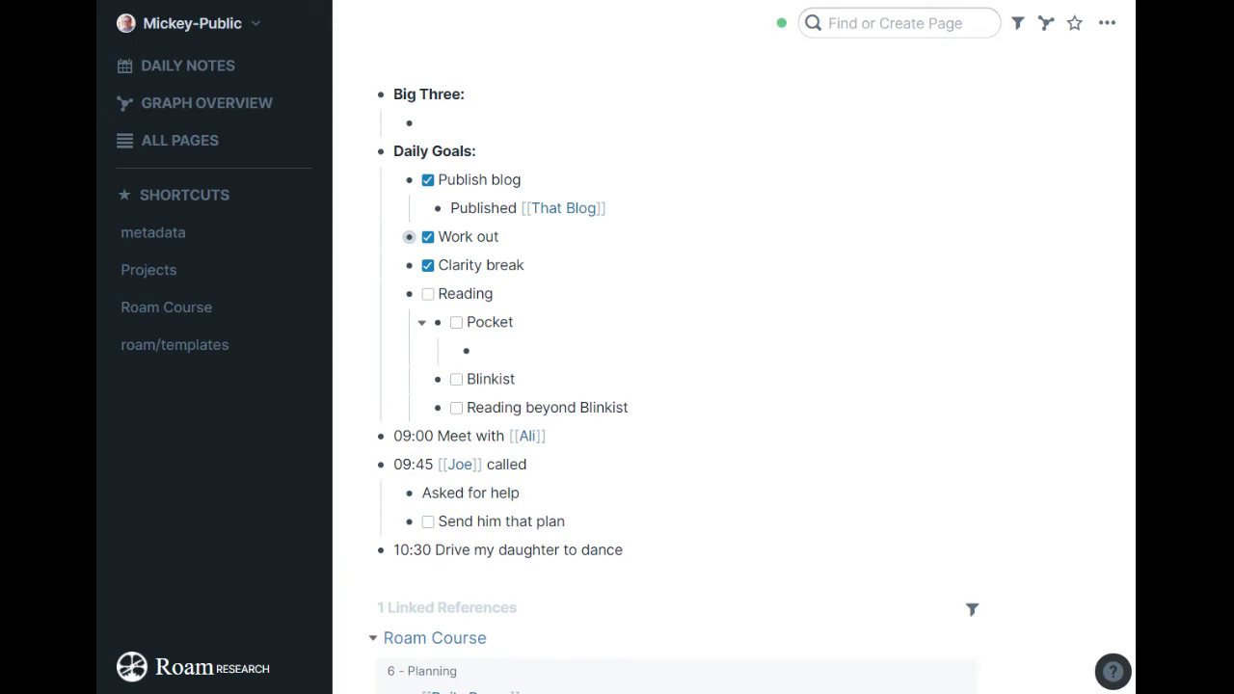
{"action": "type", "text": "Read [[That Artic"}
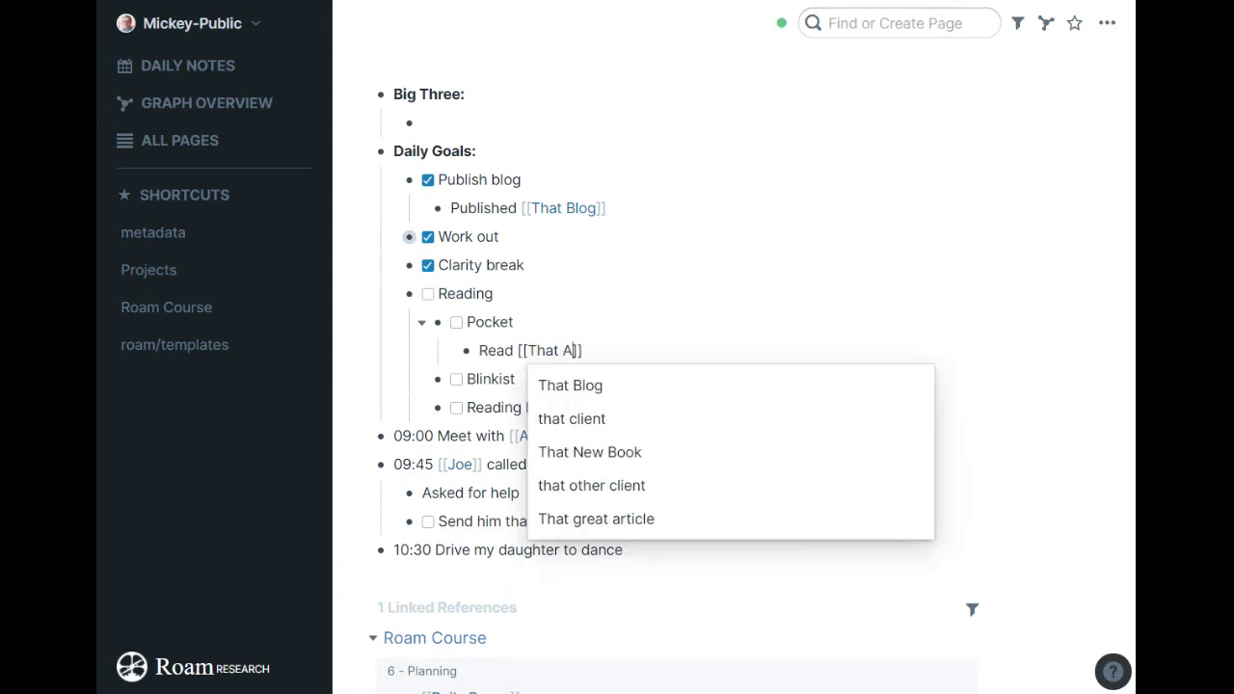
{"action": "type", "text": "le"}
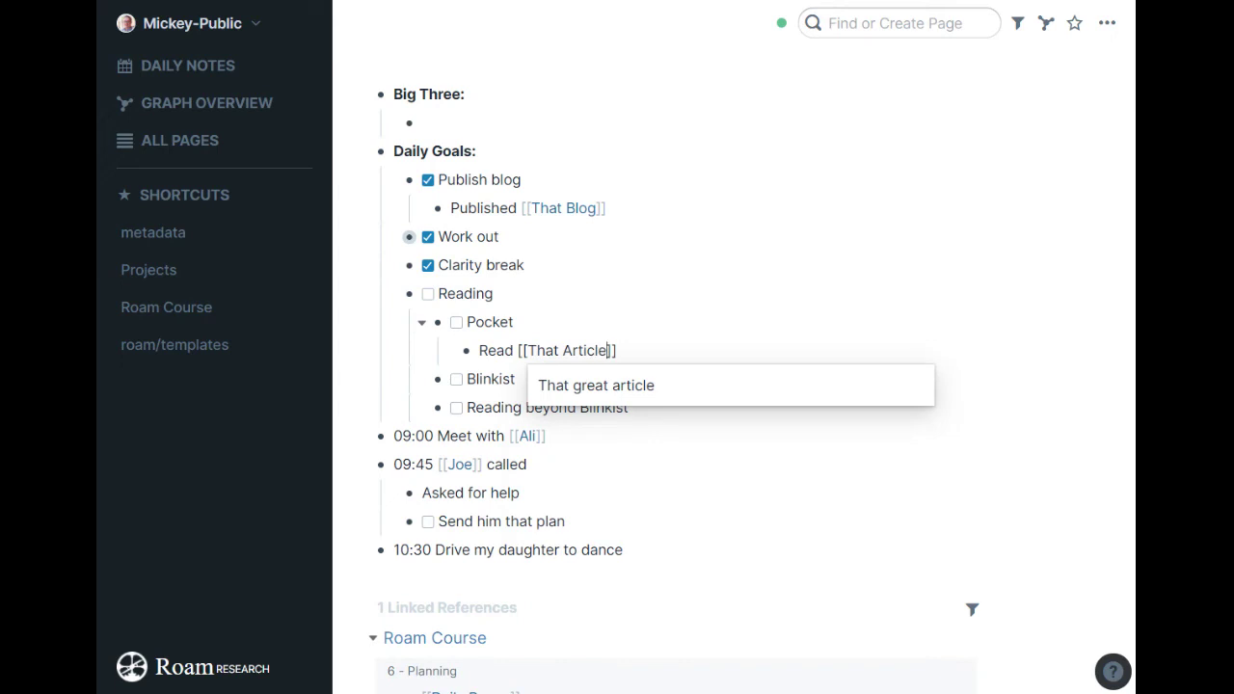
Step: Open the linked That Article page and insert the article template into its empty first block
{"action": "key", "text": "Left"}
{"action": "key", "text": "Left"}
{"action": "key", "text": "ctrl+o"}
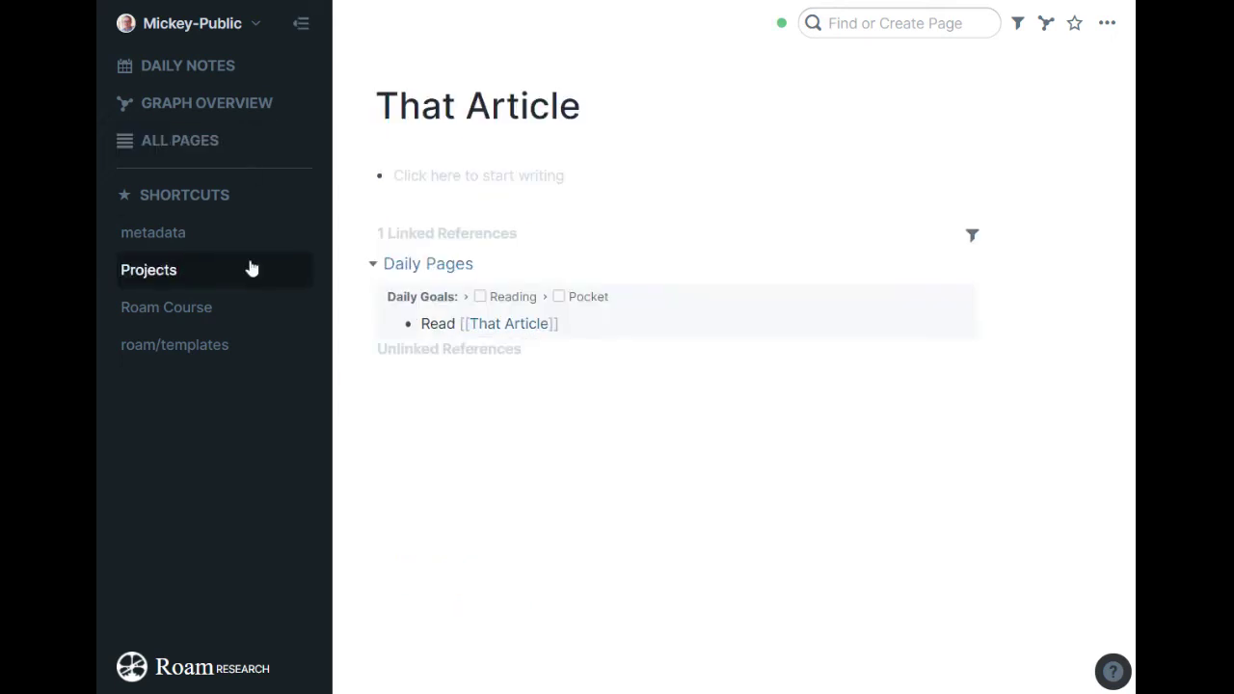
{"action": "left_click", "coordinate": [395, 176]}
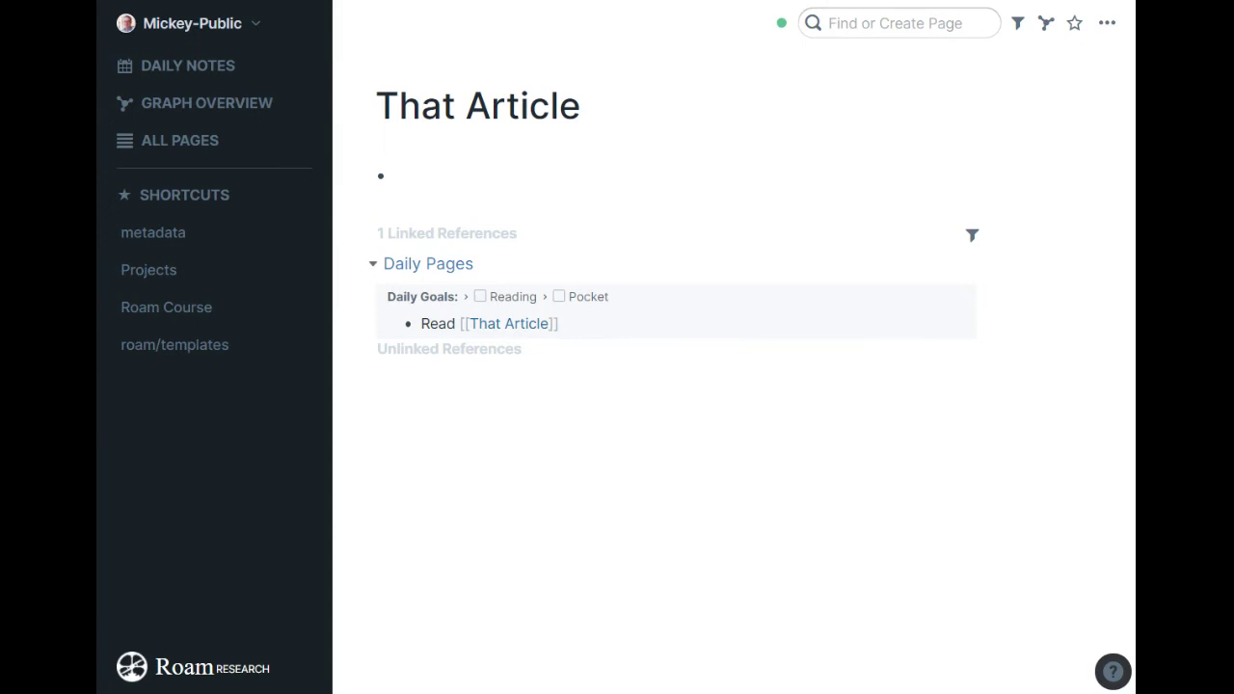
{"action": "type", "text": ";;"}
{"action": "key", "text": "Down"}
{"action": "key", "text": "Down"}
{"action": "key", "text": "Down"}
{"action": "key", "text": "Down"}
{"action": "key", "text": "Down"}
{"action": "key", "text": "Down"}
{"action": "key", "text": "Down"}
{"action": "key", "text": "Down"}
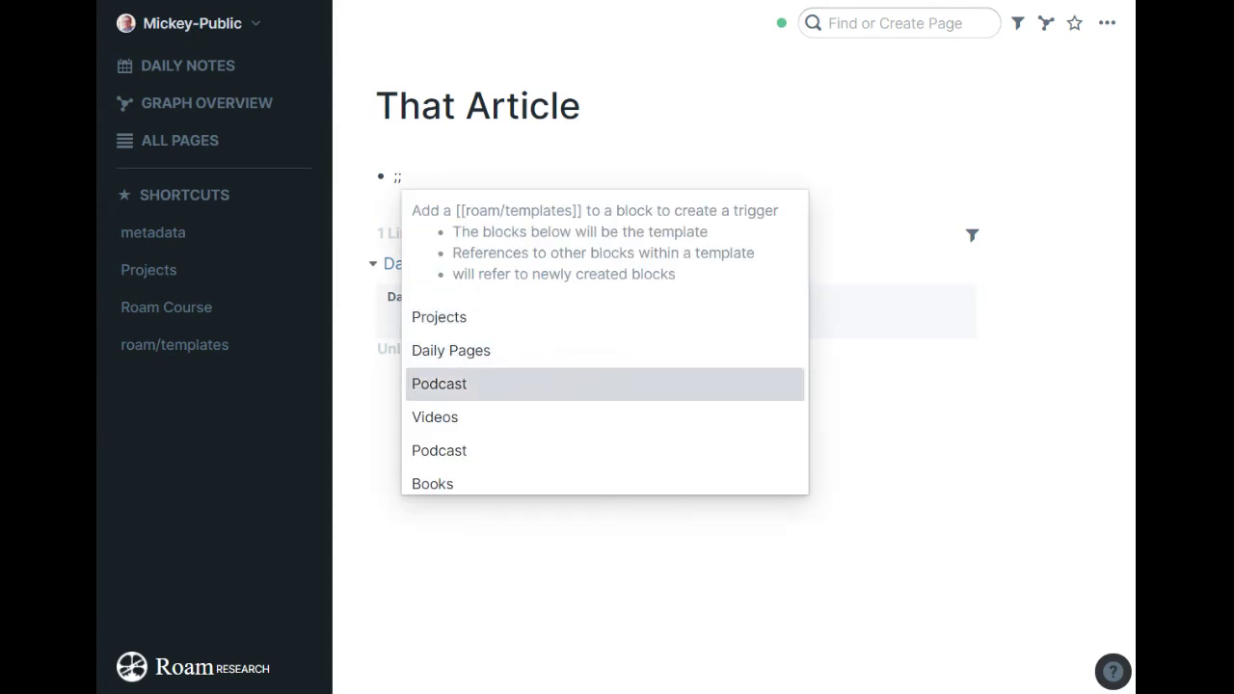
{"action": "key", "text": "Down"}
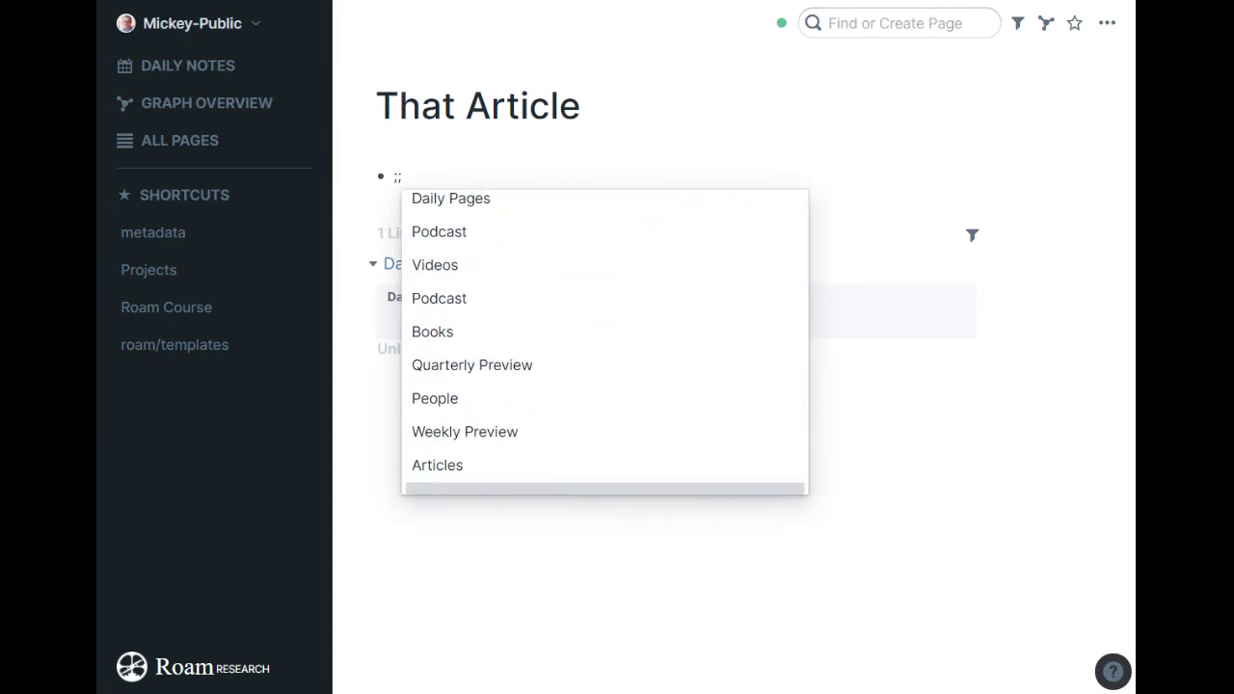
{"action": "key", "text": "Return"}
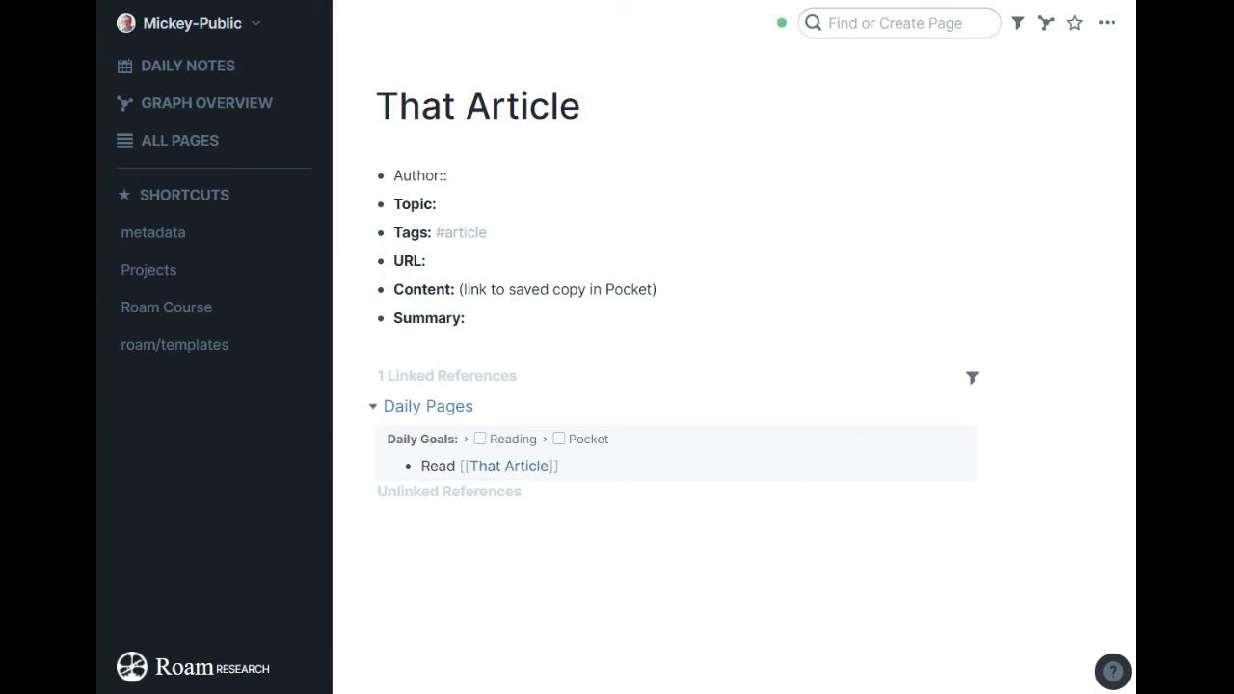
Step: Back on the Daily Pages page, mark Pocket and Blinkist done, nesting "Blinked [[That Book]]" under Blinkist
{"action": "left_click", "coordinate": [190, 3]}
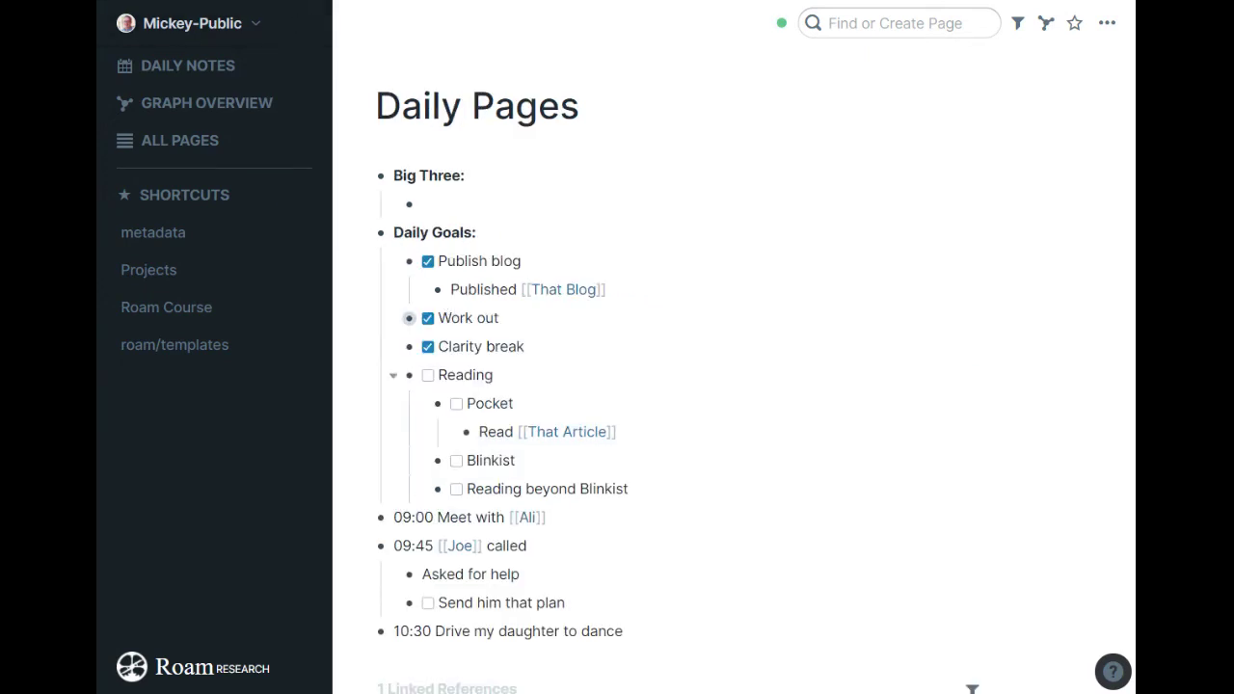
{"action": "left_click", "coordinate": [456, 405]}
{"action": "left_click", "coordinate": [526, 461]}
{"action": "key", "text": "Return"}
{"action": "key", "text": "Tab"}
{"action": "type", "text": "B"}
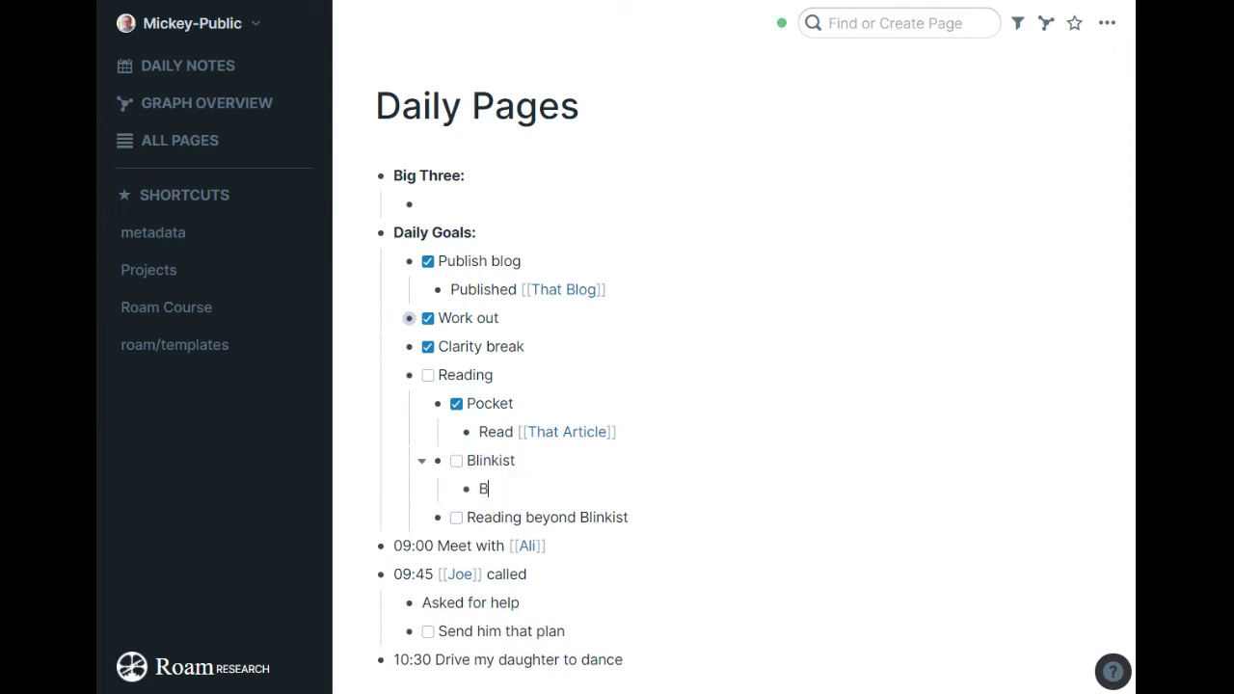
{"action": "type", "text": "linked [[That Bo"}
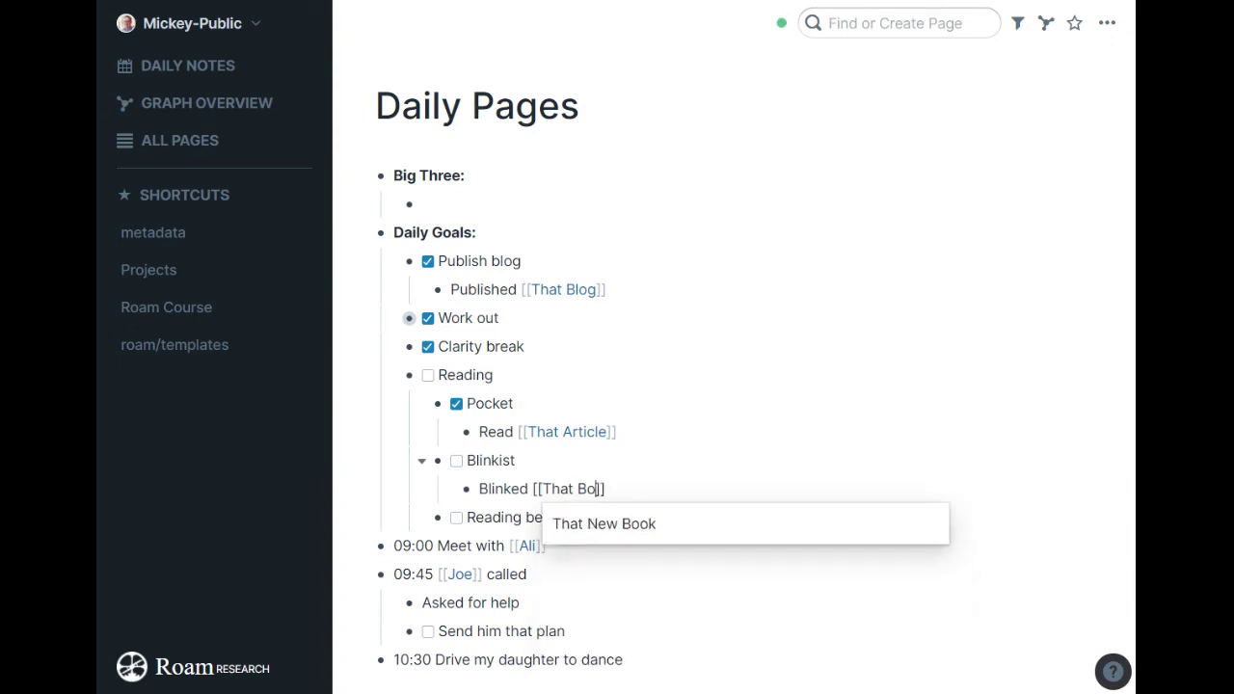
{"action": "type", "text": "ok"}
{"action": "key", "text": "Up"}
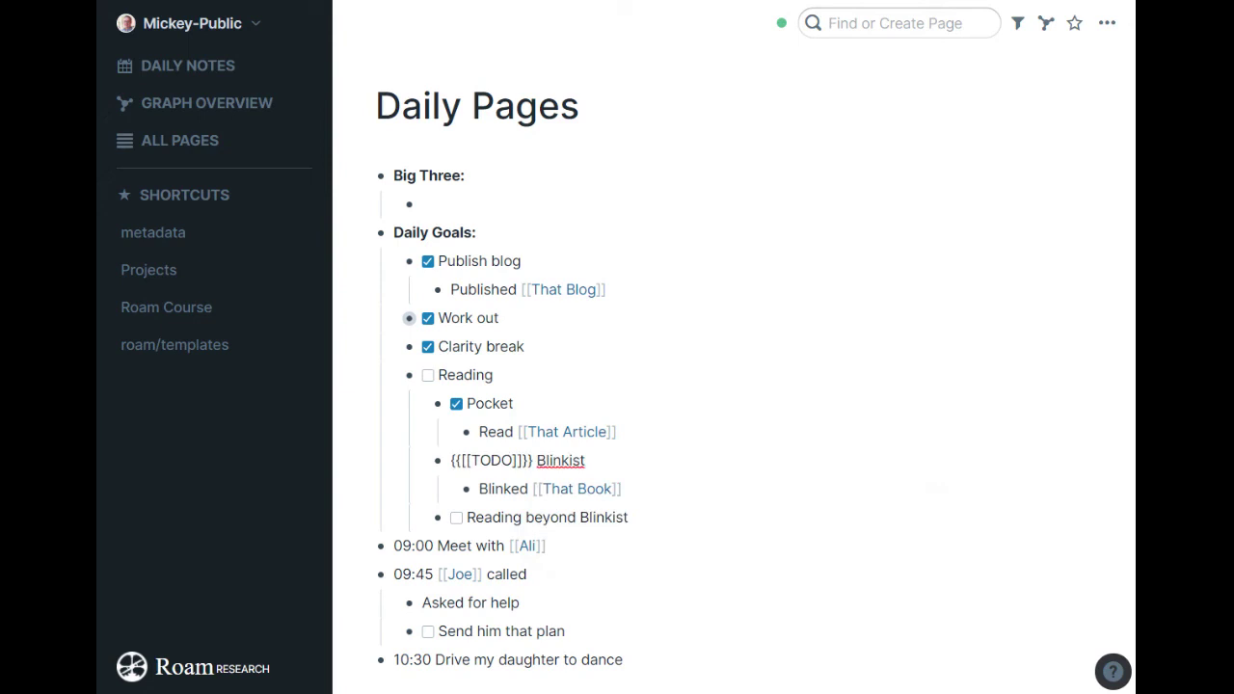
{"action": "key", "text": "Down"}
{"action": "left_click", "coordinate": [458, 463]}
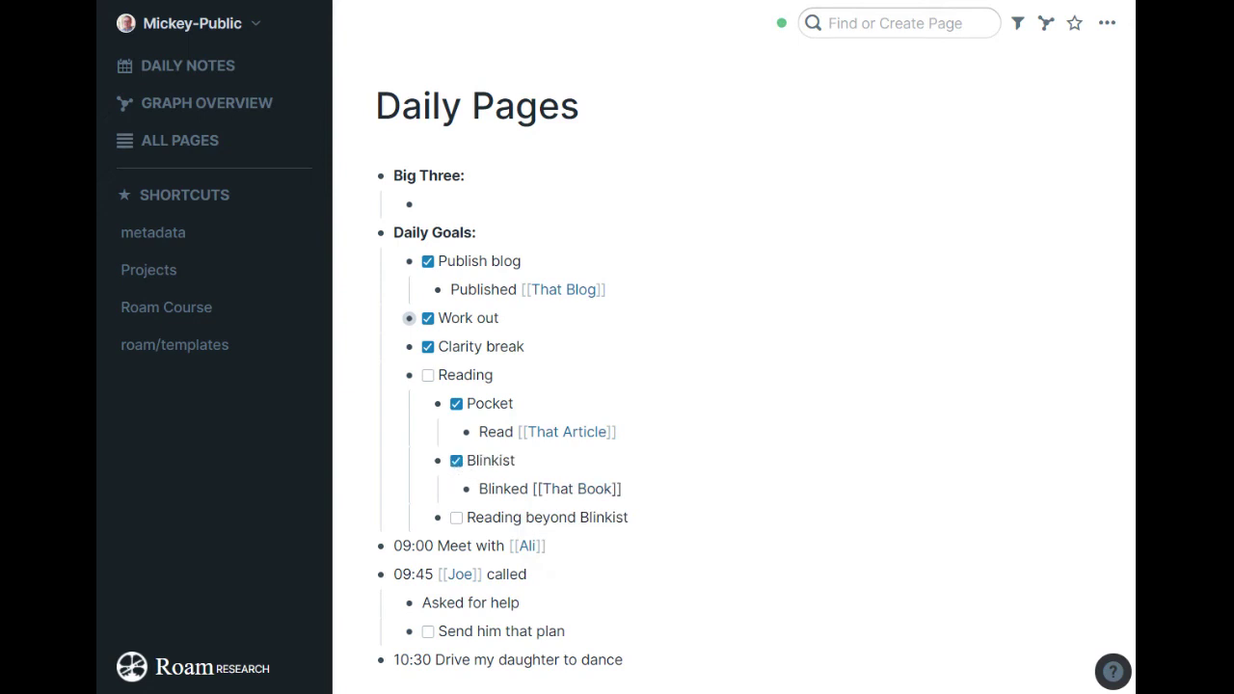
Step: Nest "Continued reading [[Caste (book)]]" under the Reading beyond Blinkist to-do
{"action": "key", "text": "Down"}
{"action": "key", "text": "Return"}
{"action": "key", "text": "Tab"}
{"action": "type", "text": "Started"}
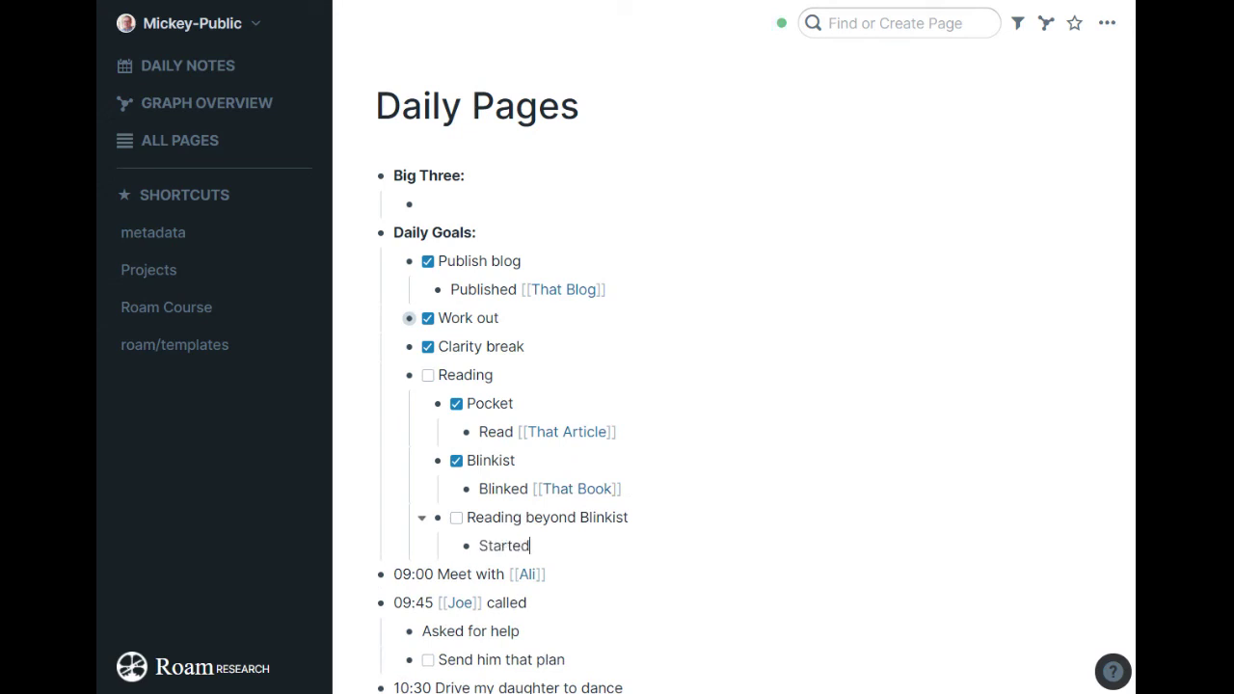
{"action": "key", "text": "shift+Home"}
{"action": "type", "text": "Contin"}
{"action": "type", "text": "ued read"}
{"action": "type", "text": "ing [[Caste"}
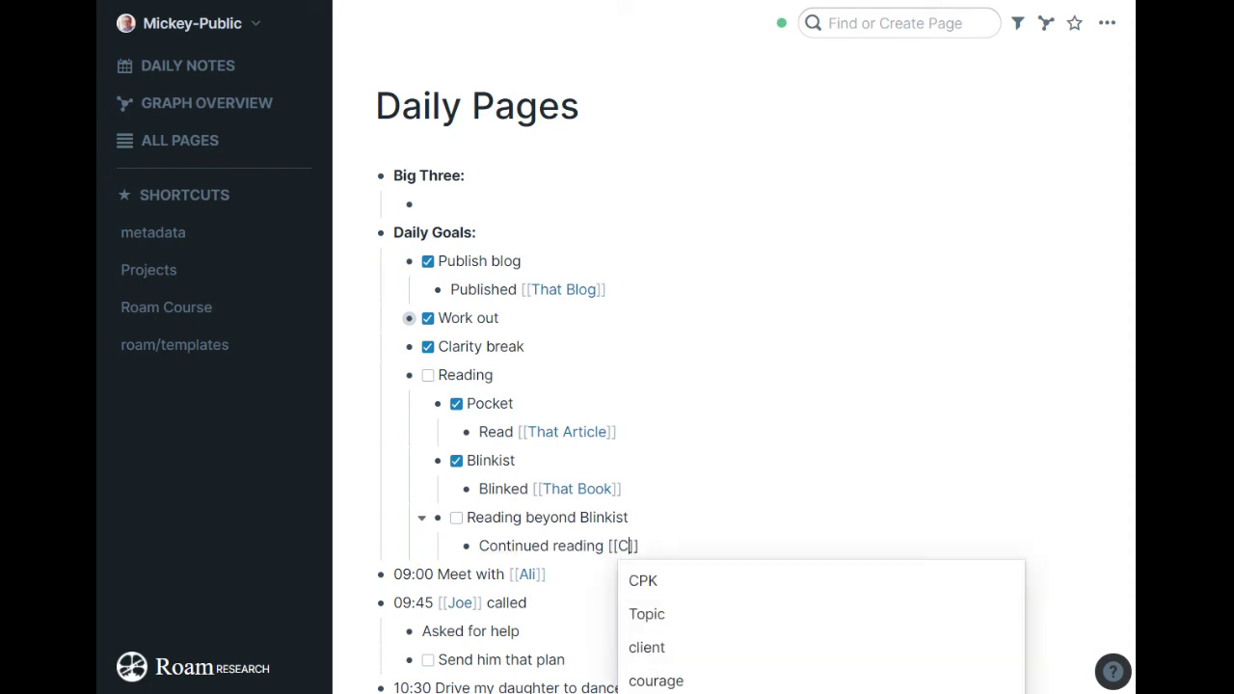
{"action": "key", "text": "Return"}
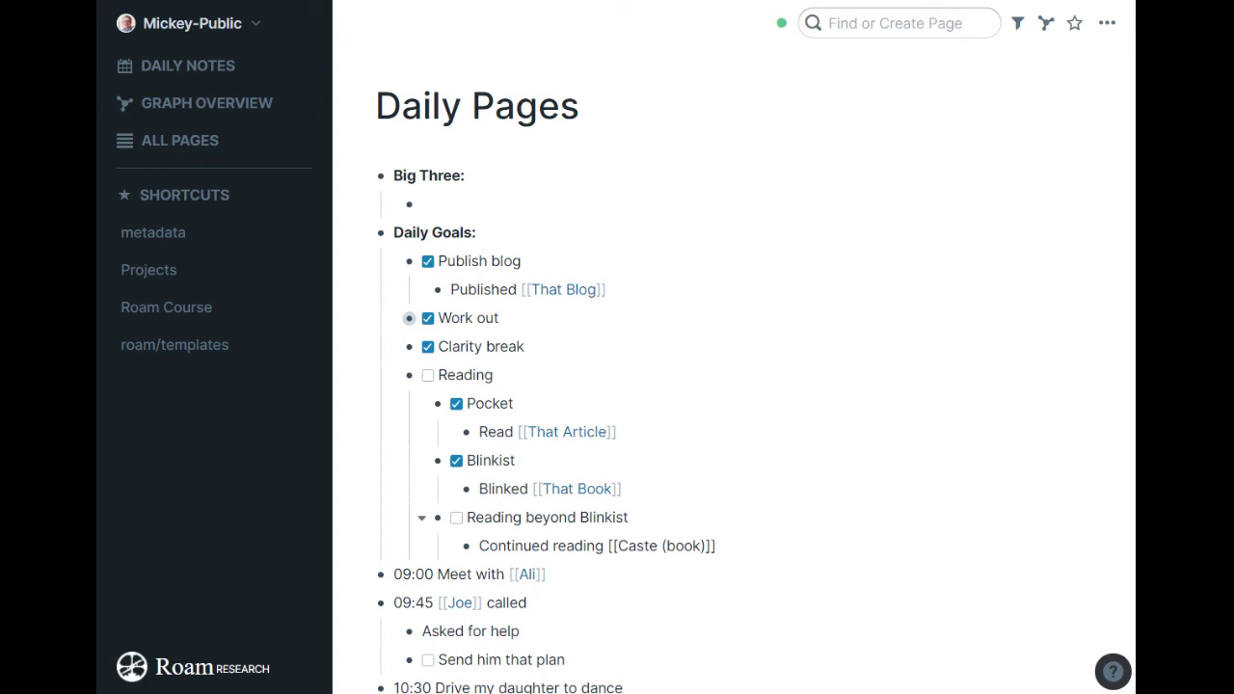
Step: Mark Reading beyond Blinkist and its parent Reading goal done, and collapse the Reading goal
{"action": "left_click", "coordinate": [701, 518]}
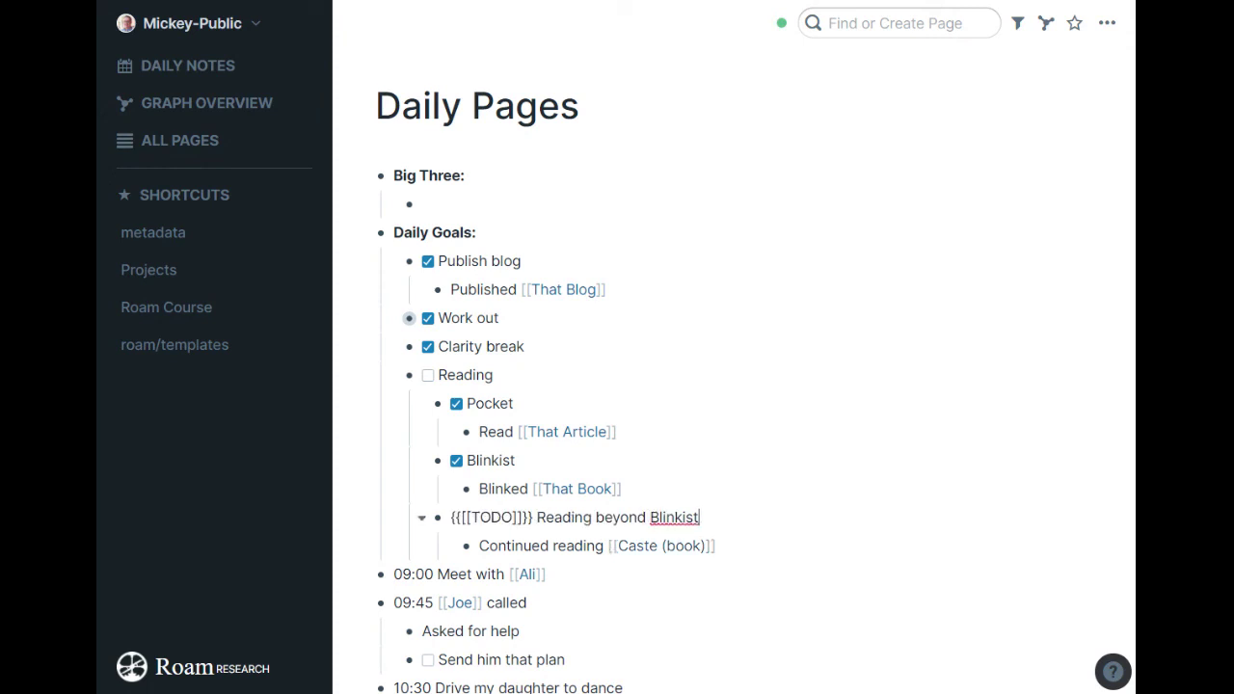
{"action": "left_click", "coordinate": [529, 603]}
{"action": "left_click", "coordinate": [457, 521]}
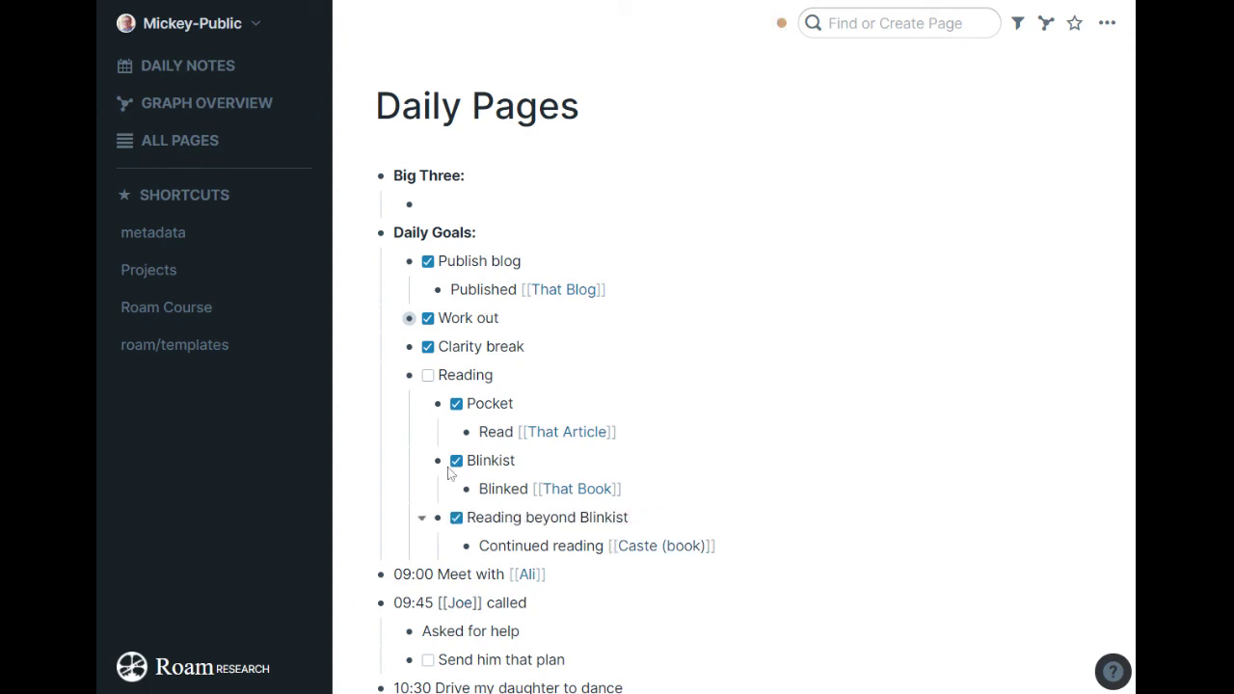
{"action": "left_click", "coordinate": [428, 374]}
{"action": "left_click", "coordinate": [394, 377]}
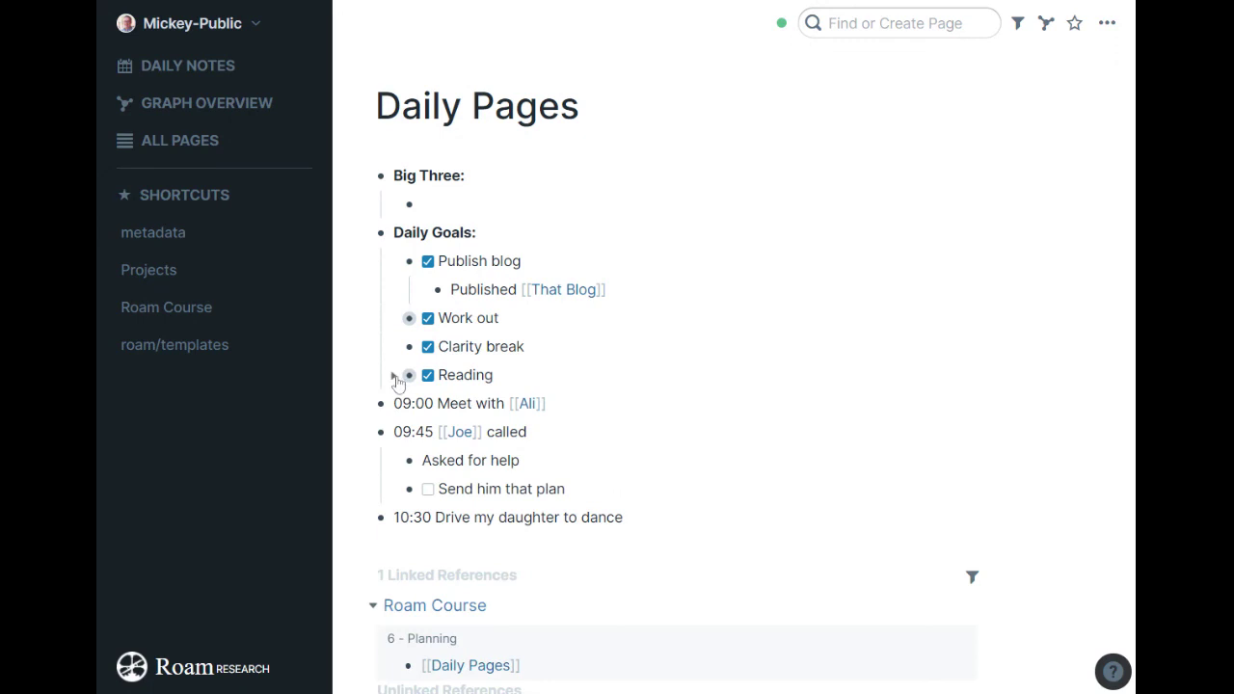
Step: Collapse the Daily Goals and Big Three sections, and expand Daily Goals again
{"action": "left_click", "coordinate": [367, 232]}
{"action": "left_click", "coordinate": [366, 173]}
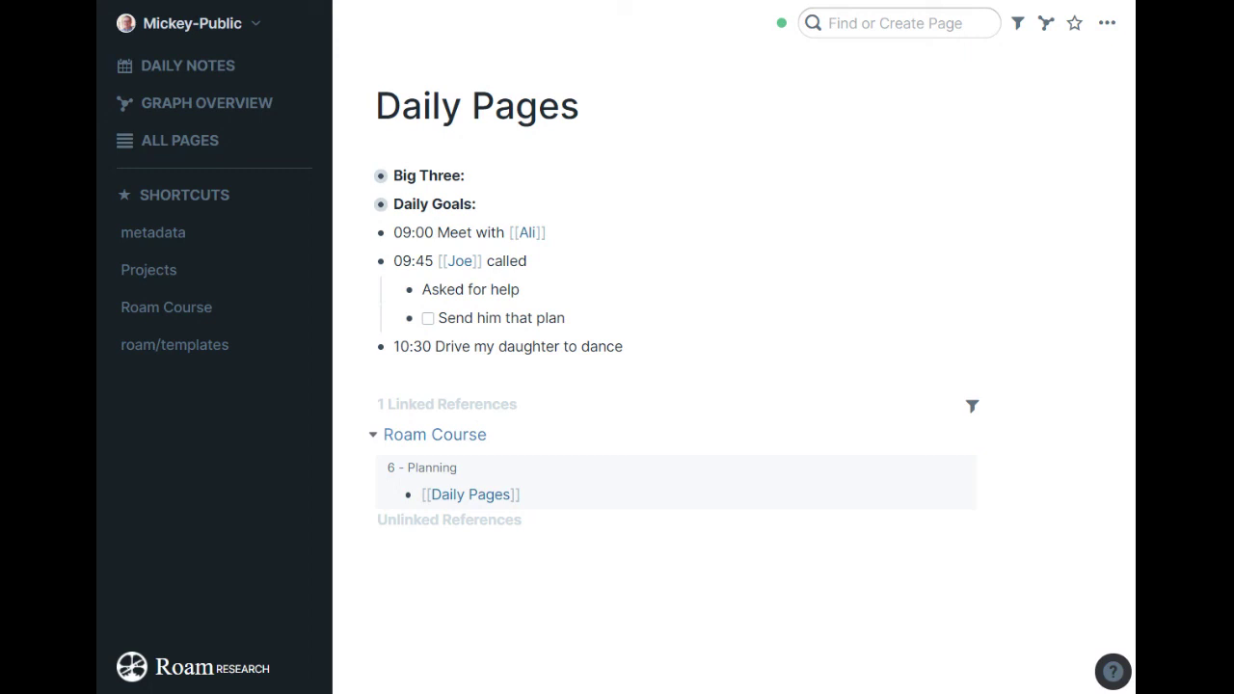
{"action": "left_click", "coordinate": [365, 206]}
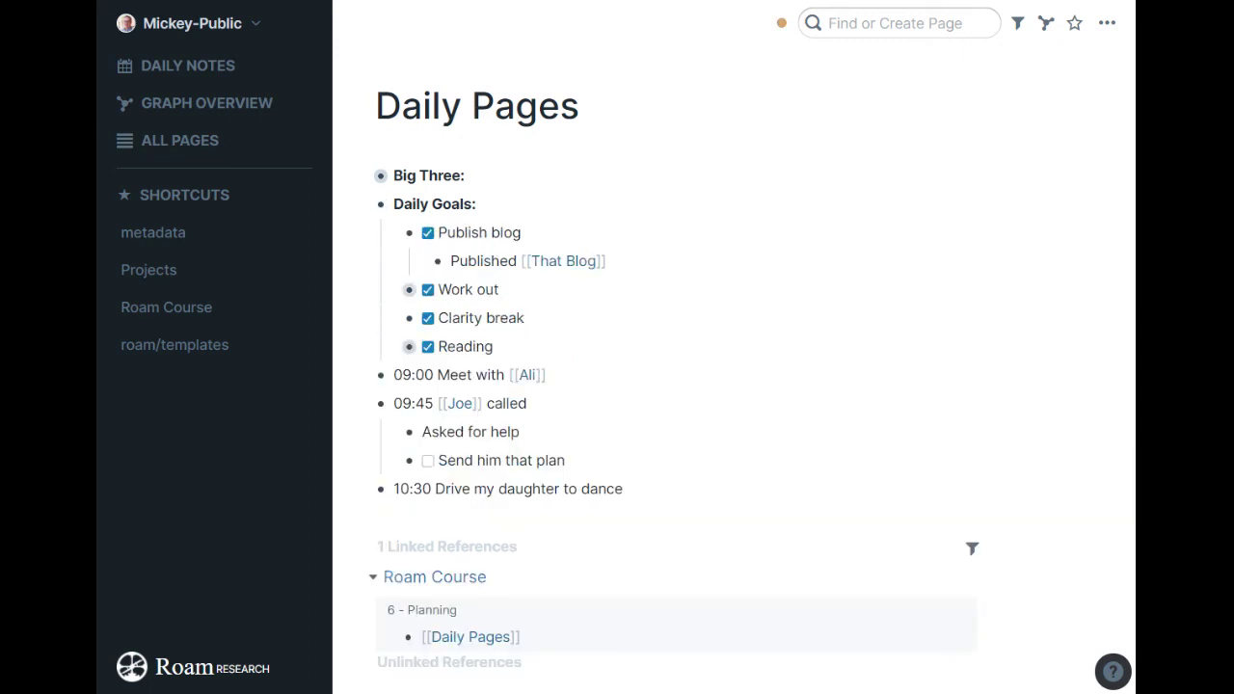